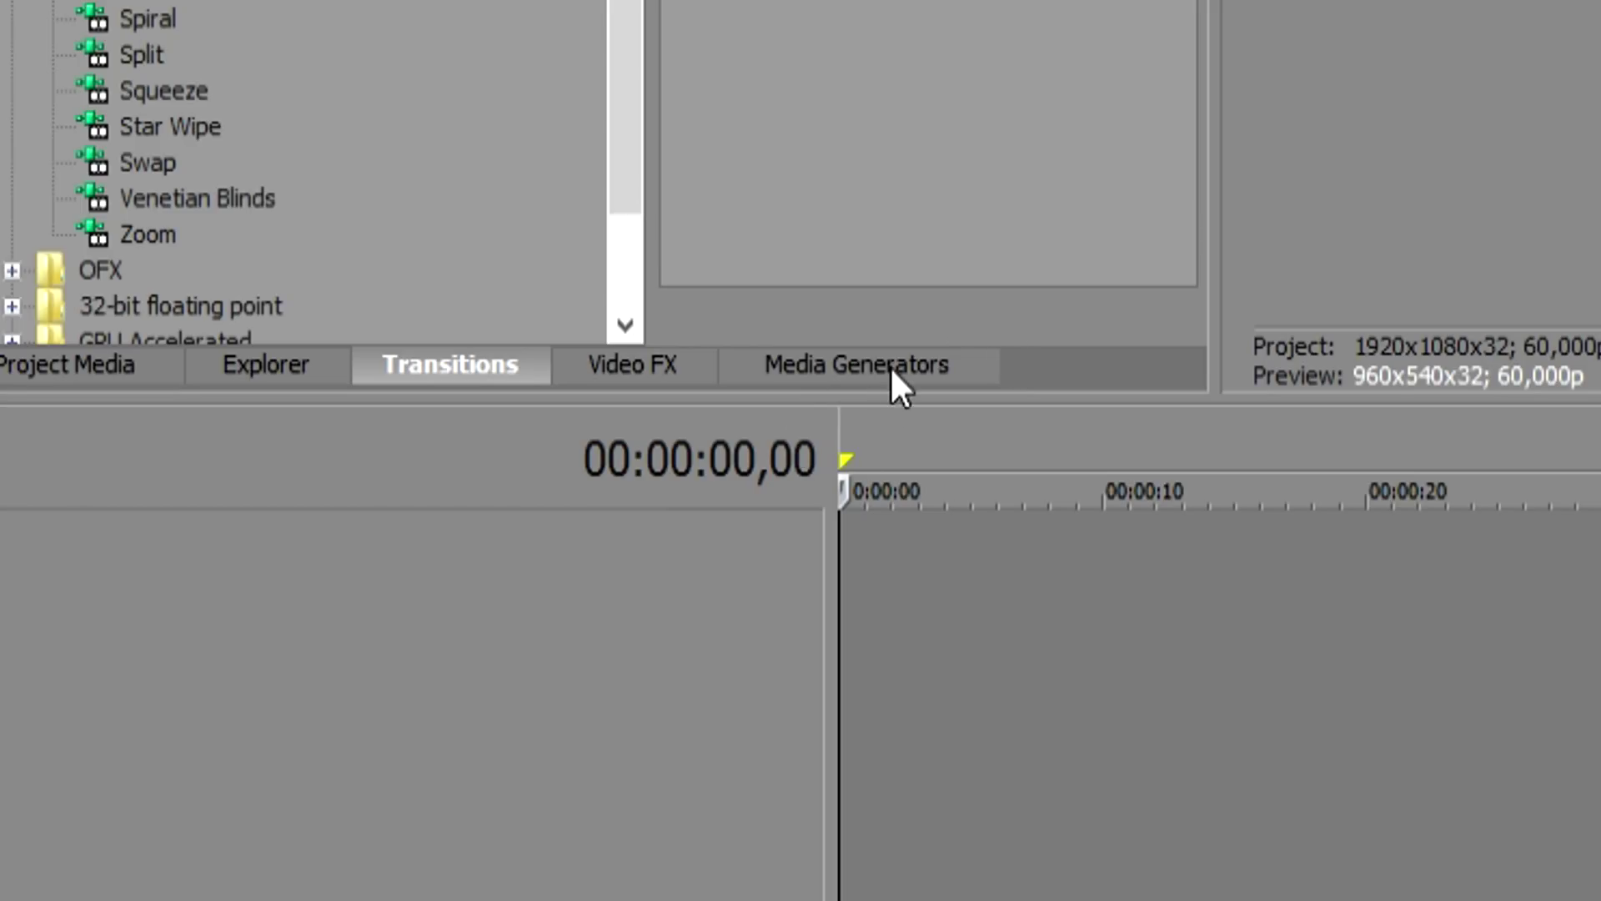
# Step: Add a Titles & Text generator clip at the start of the timeline
pyautogui.click(350, 500)
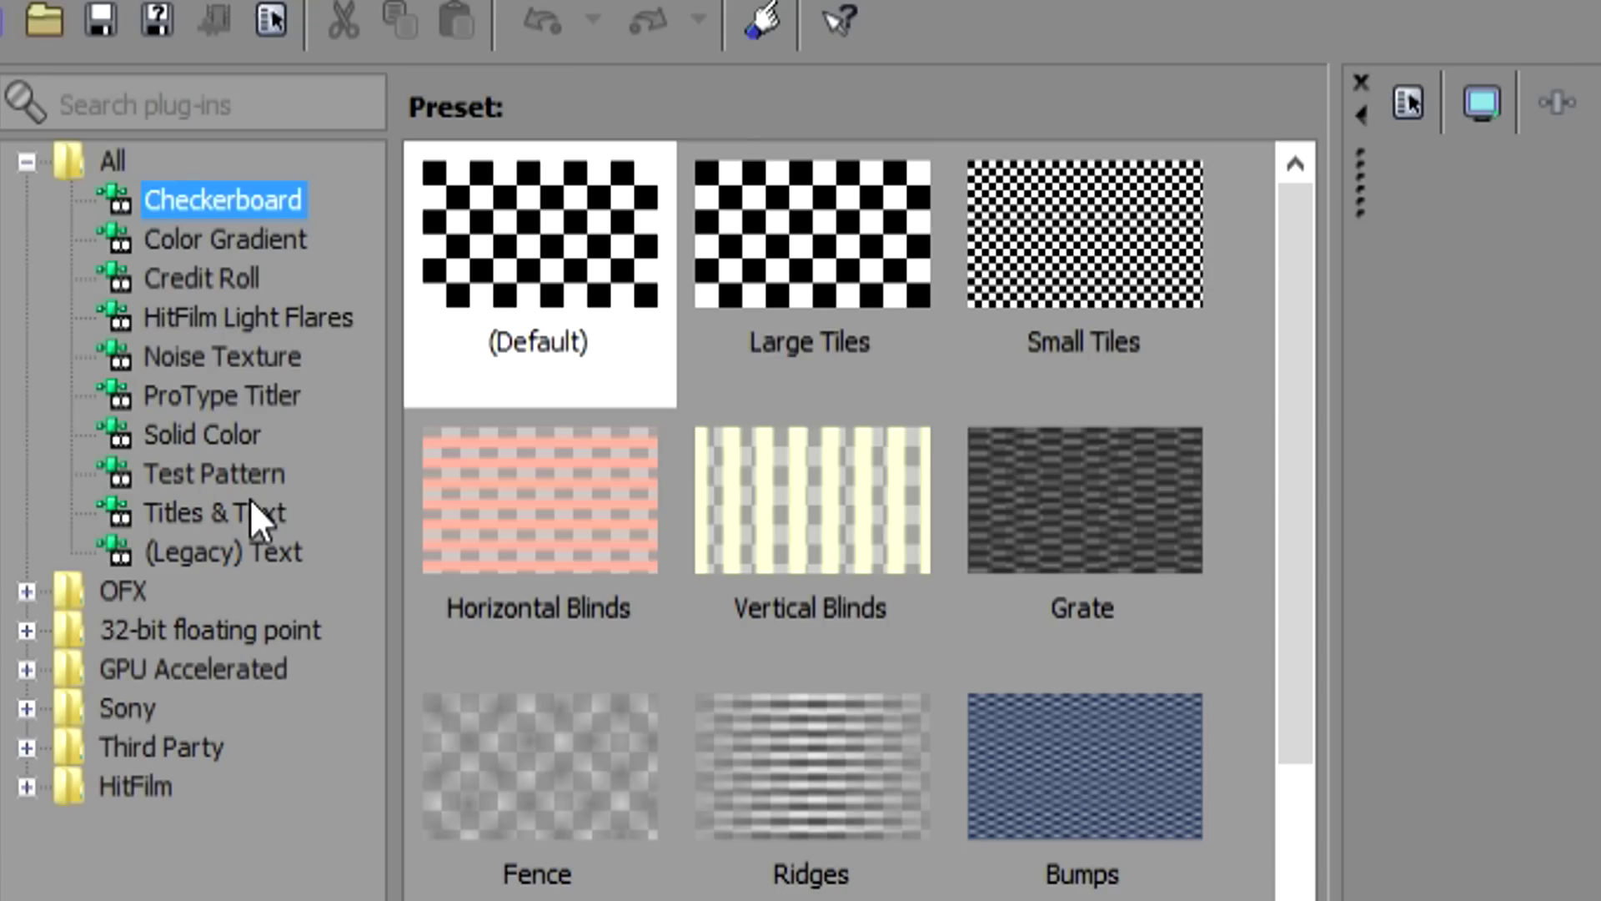
pyautogui.click(93, 228)
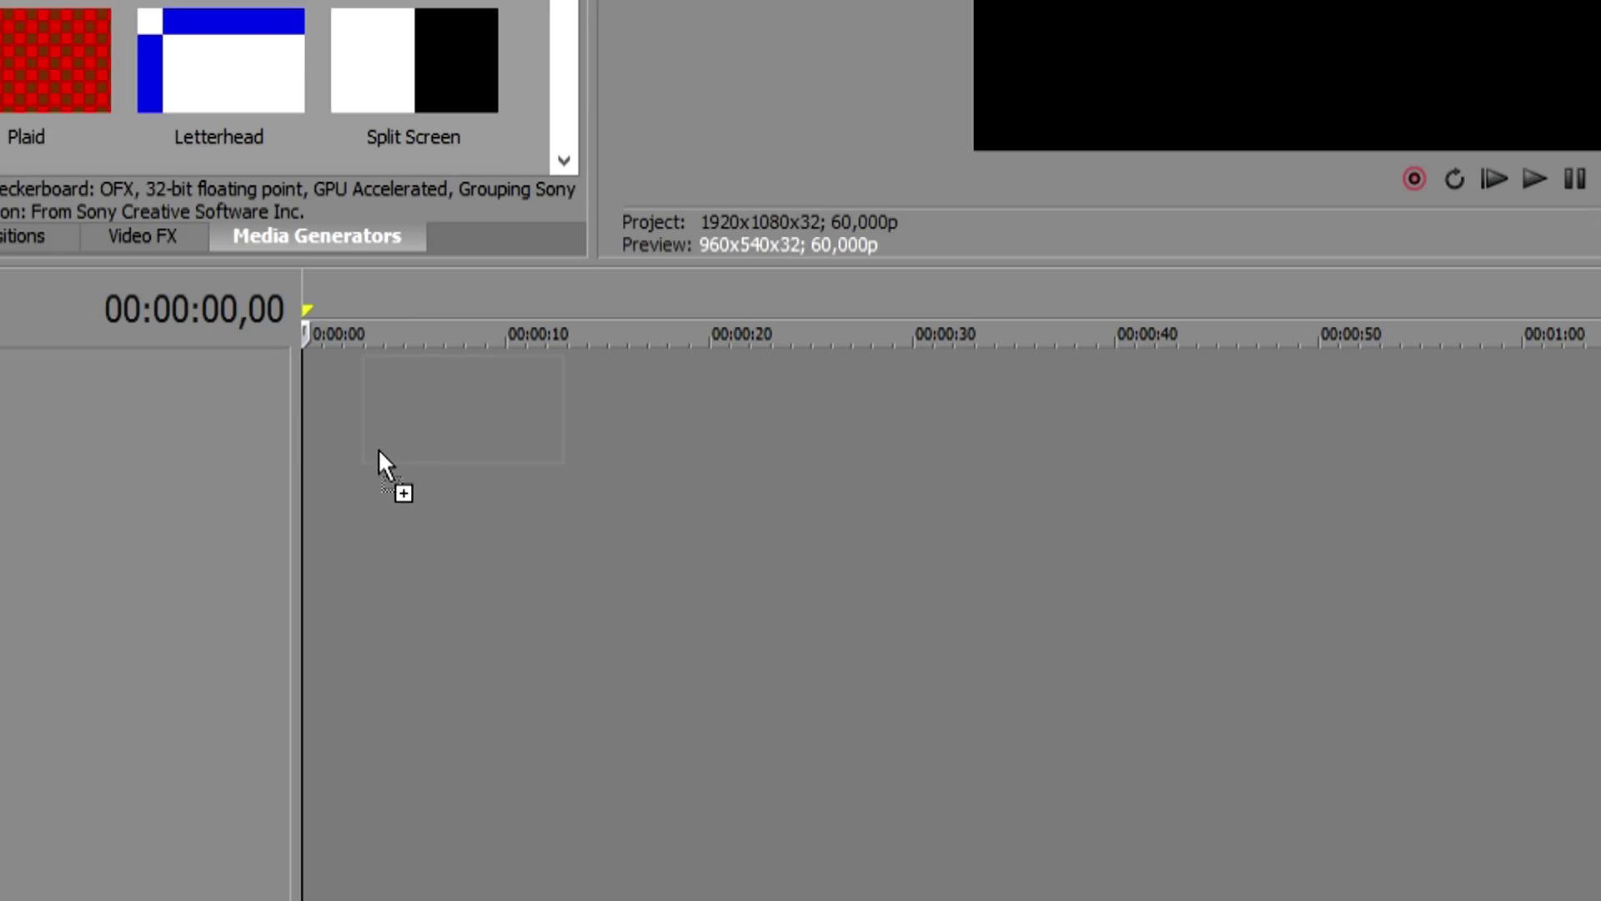
pyautogui.moveTo(378, 448); pyautogui.dragTo(378, 448)
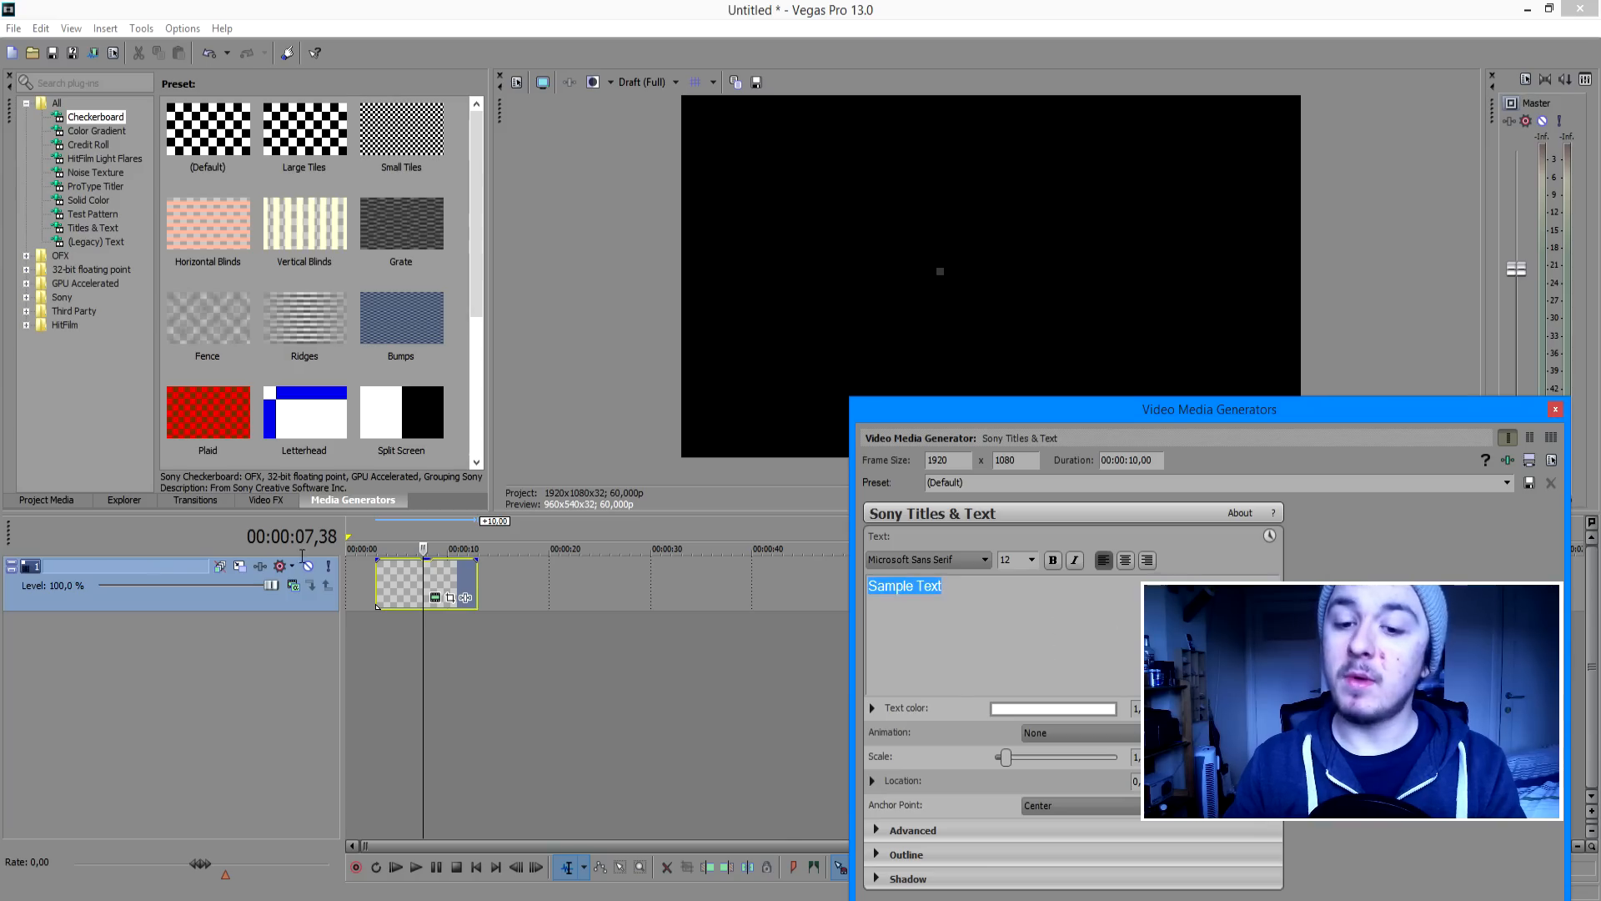
pyautogui.write('JustA')
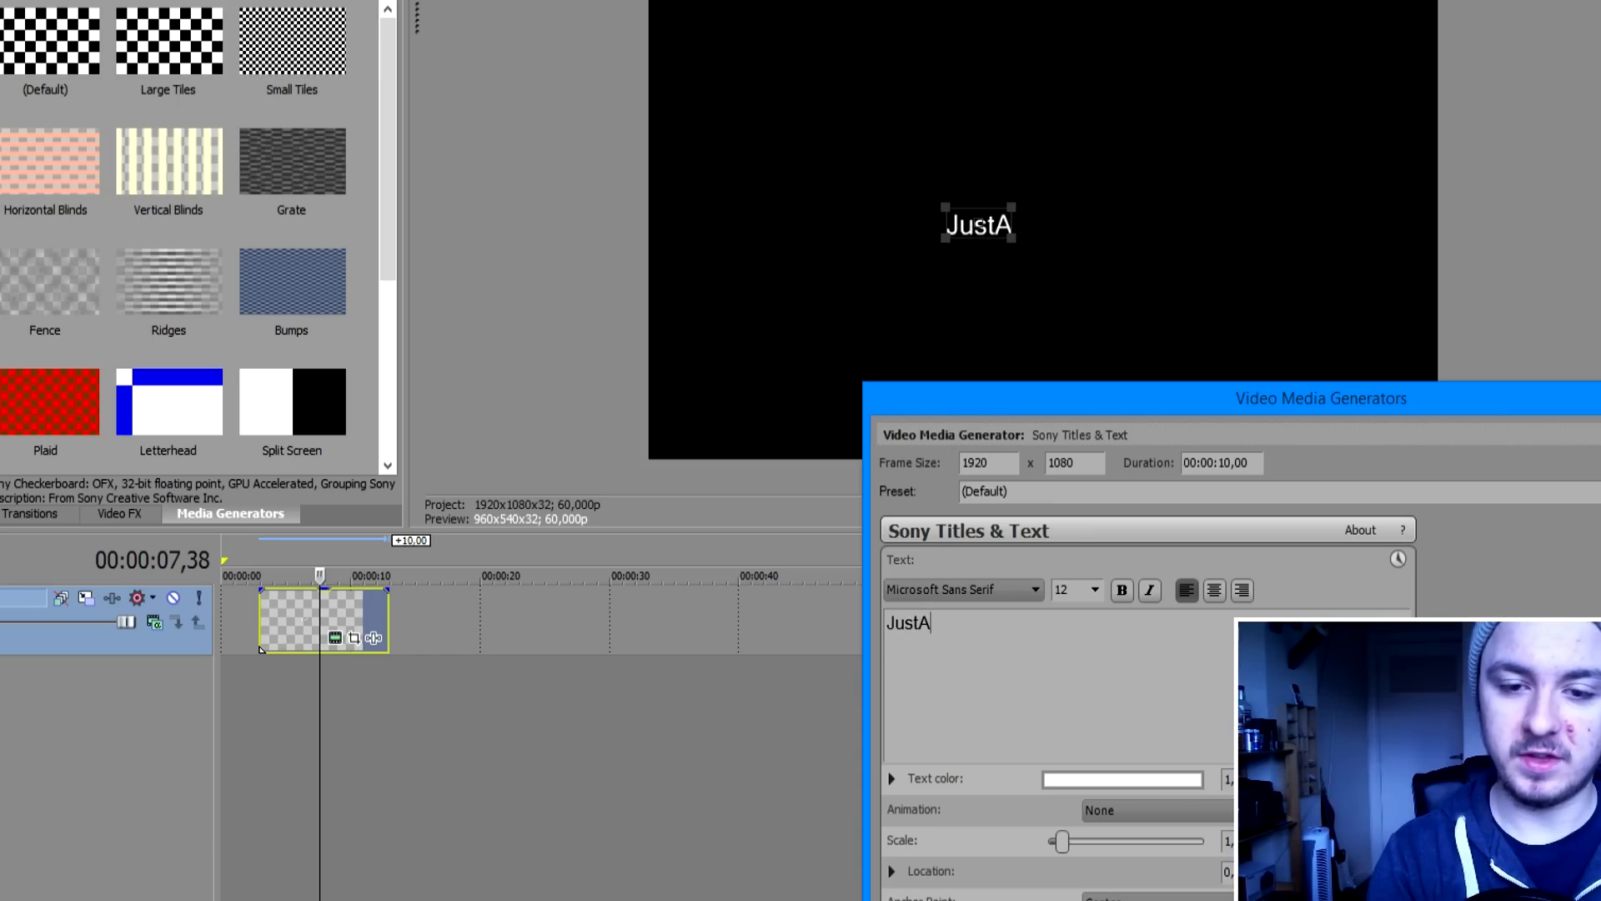
pyautogui.write('lexHalf')
pyautogui.write('ord')
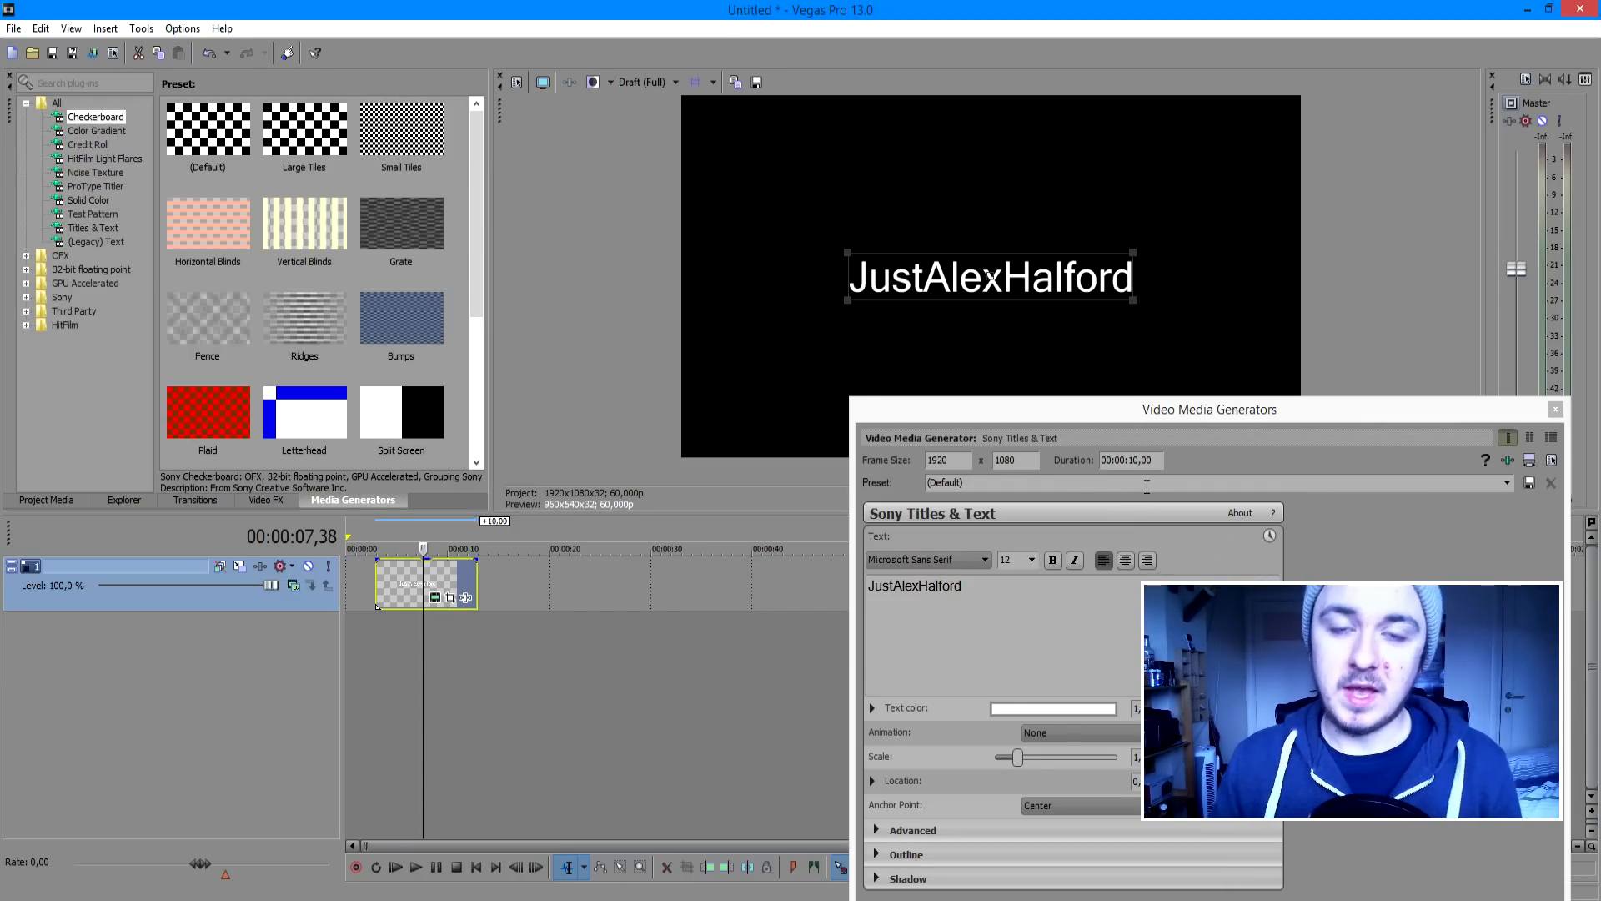
# Step: Select the JustAlexHalford title text and switch it to a bold poster-style font
pyautogui.click(1069, 610)
pyautogui.hotkey('ctrl', 'a')
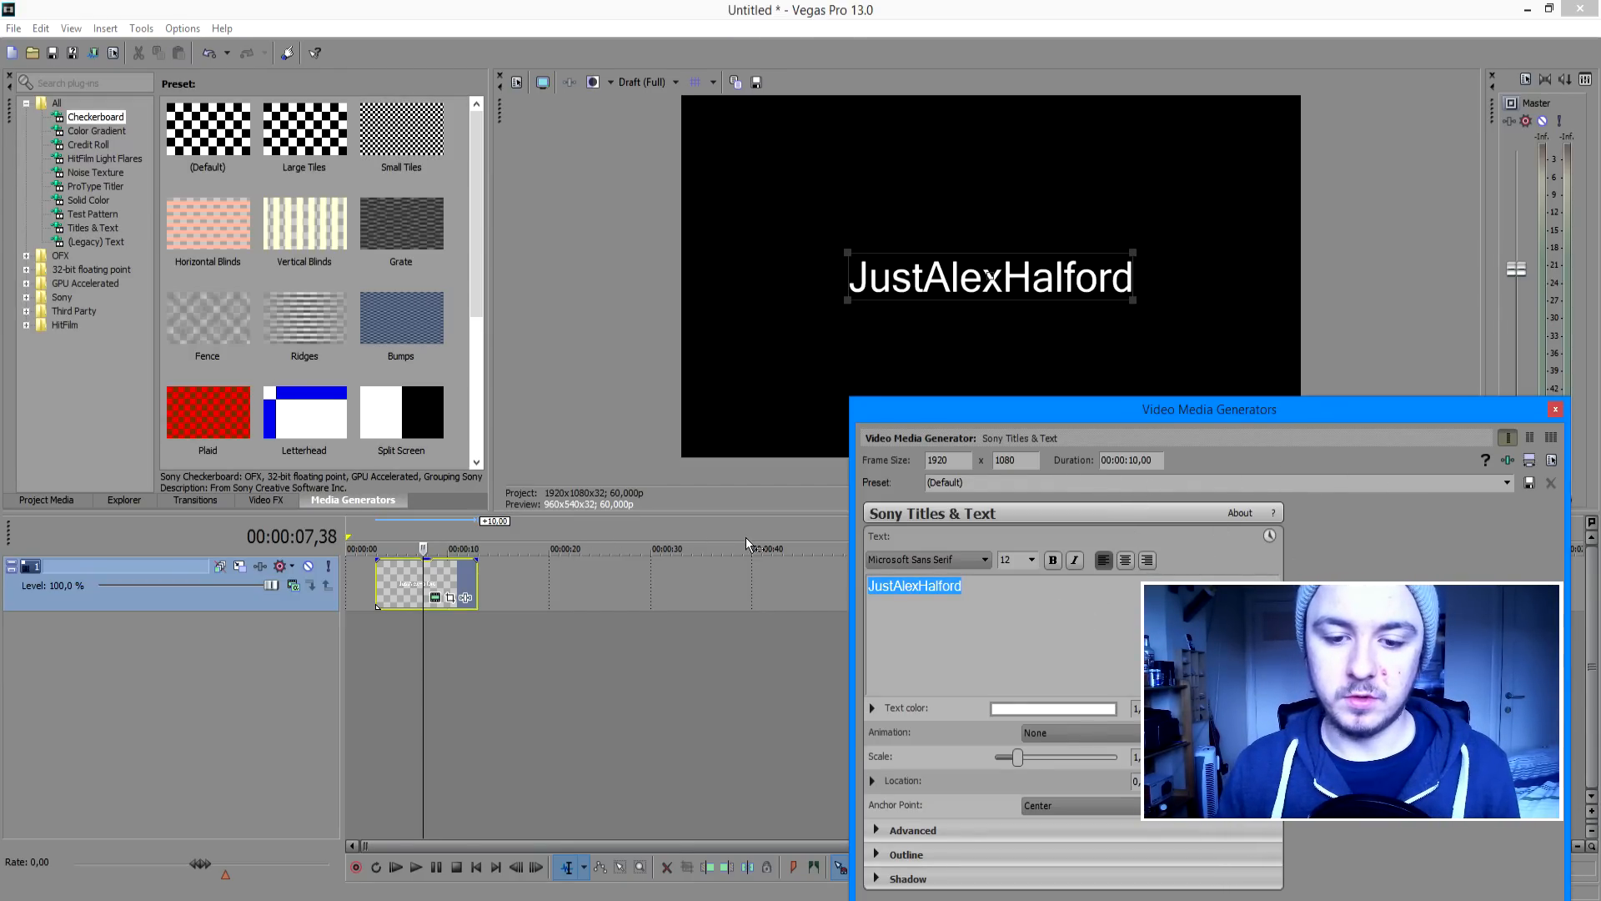
pyautogui.click(910, 559)
pyautogui.click(924, 617)
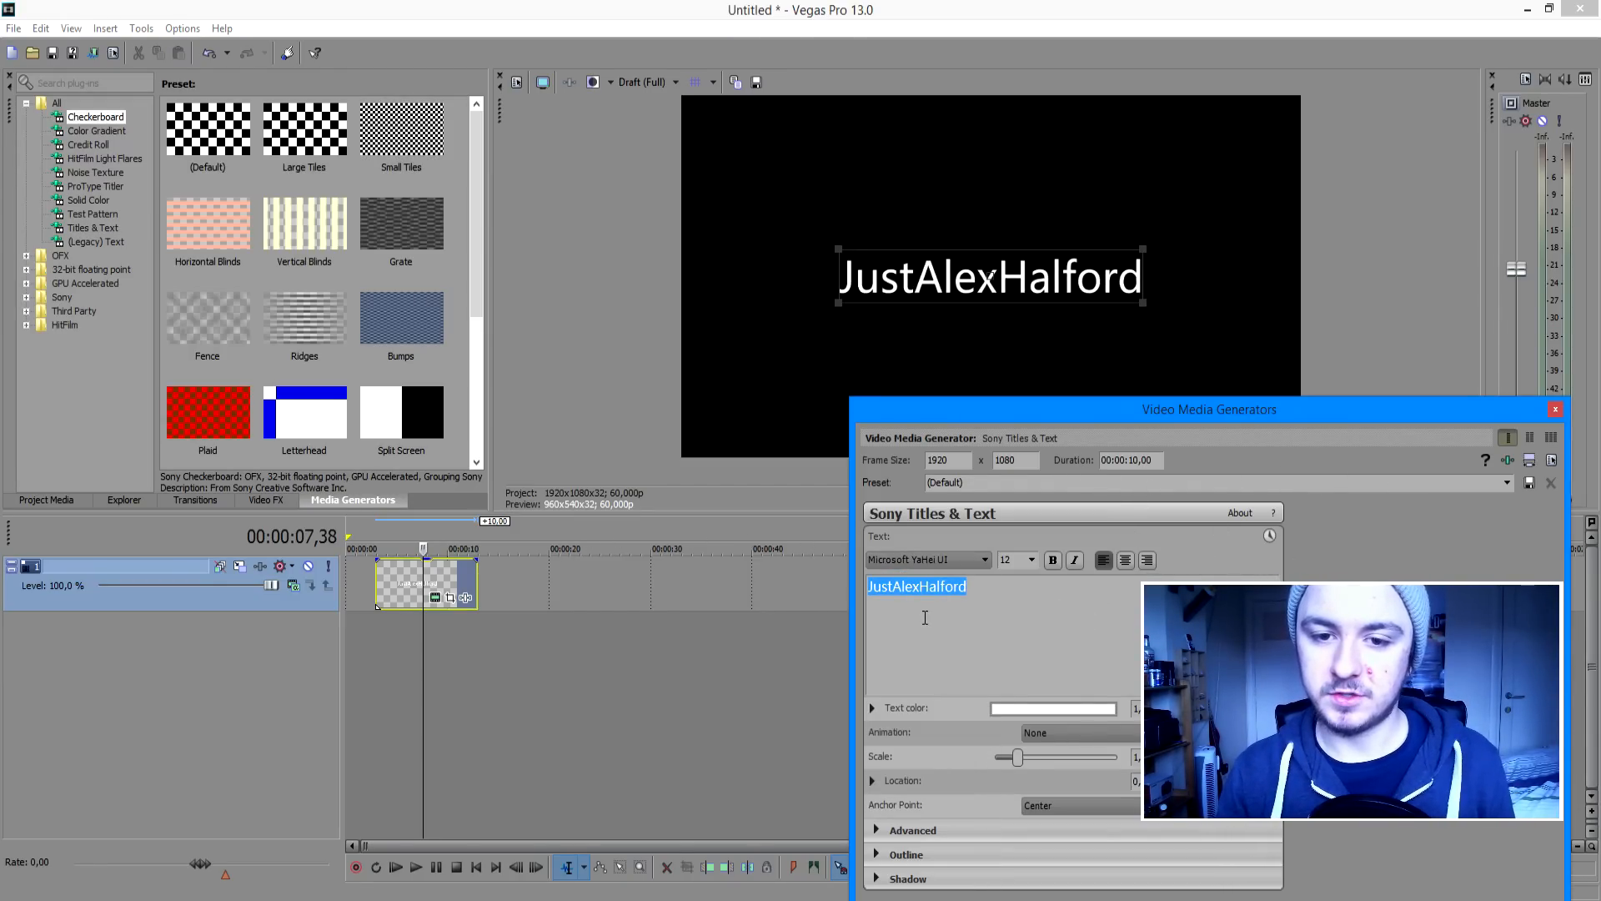
pyautogui.press('Down')
pyautogui.press('Down')
pyautogui.press('Down')
pyautogui.press('Down')
pyautogui.press('Down')
pyautogui.press('Down')
pyautogui.press('Down')
pyautogui.press('Down')
pyautogui.press('Down')
pyautogui.press('Down')
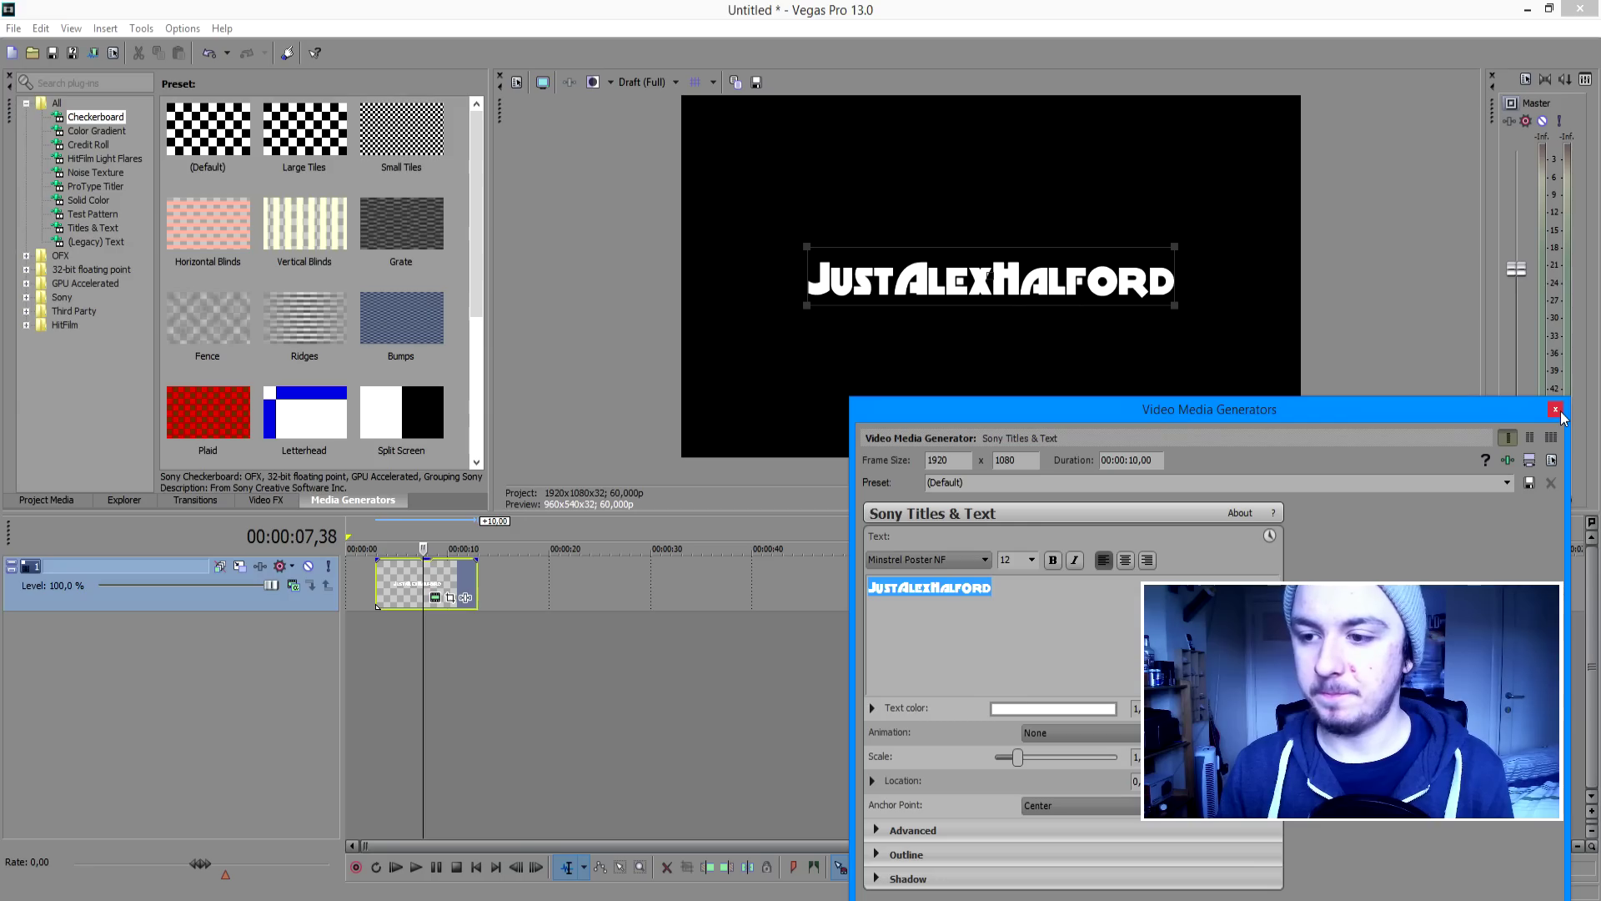
# Step: Drop a Zoom transition onto the start of the JustAlexHalford title clip
pyautogui.click(1555, 409)
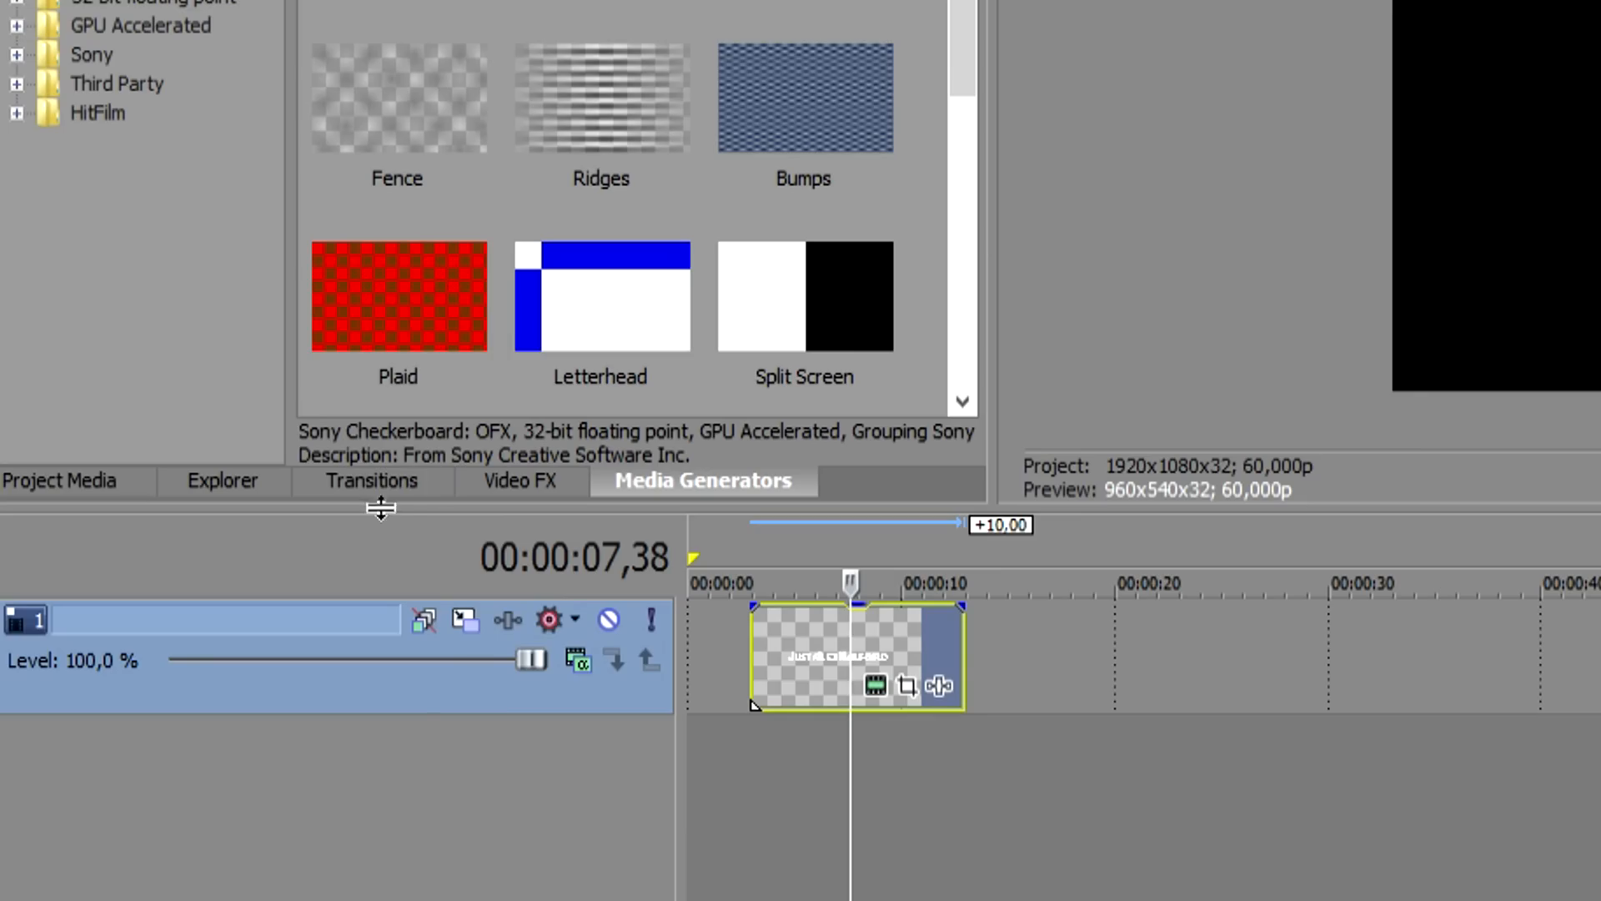
pyautogui.click(372, 481)
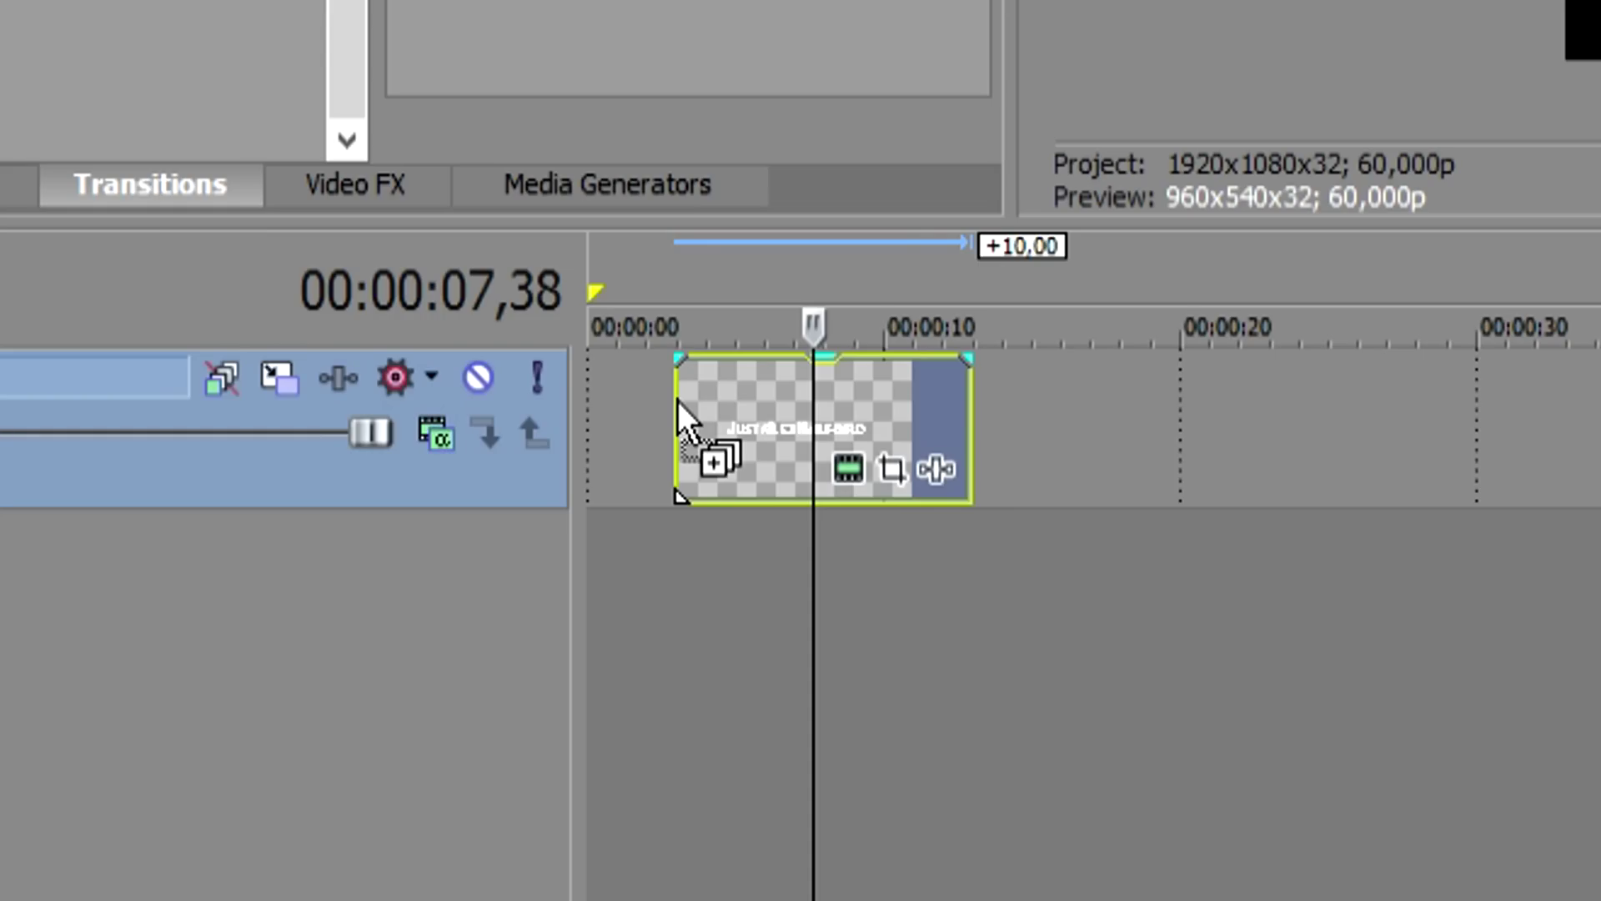
pyautogui.moveTo(677, 401); pyautogui.dragTo(677, 401)
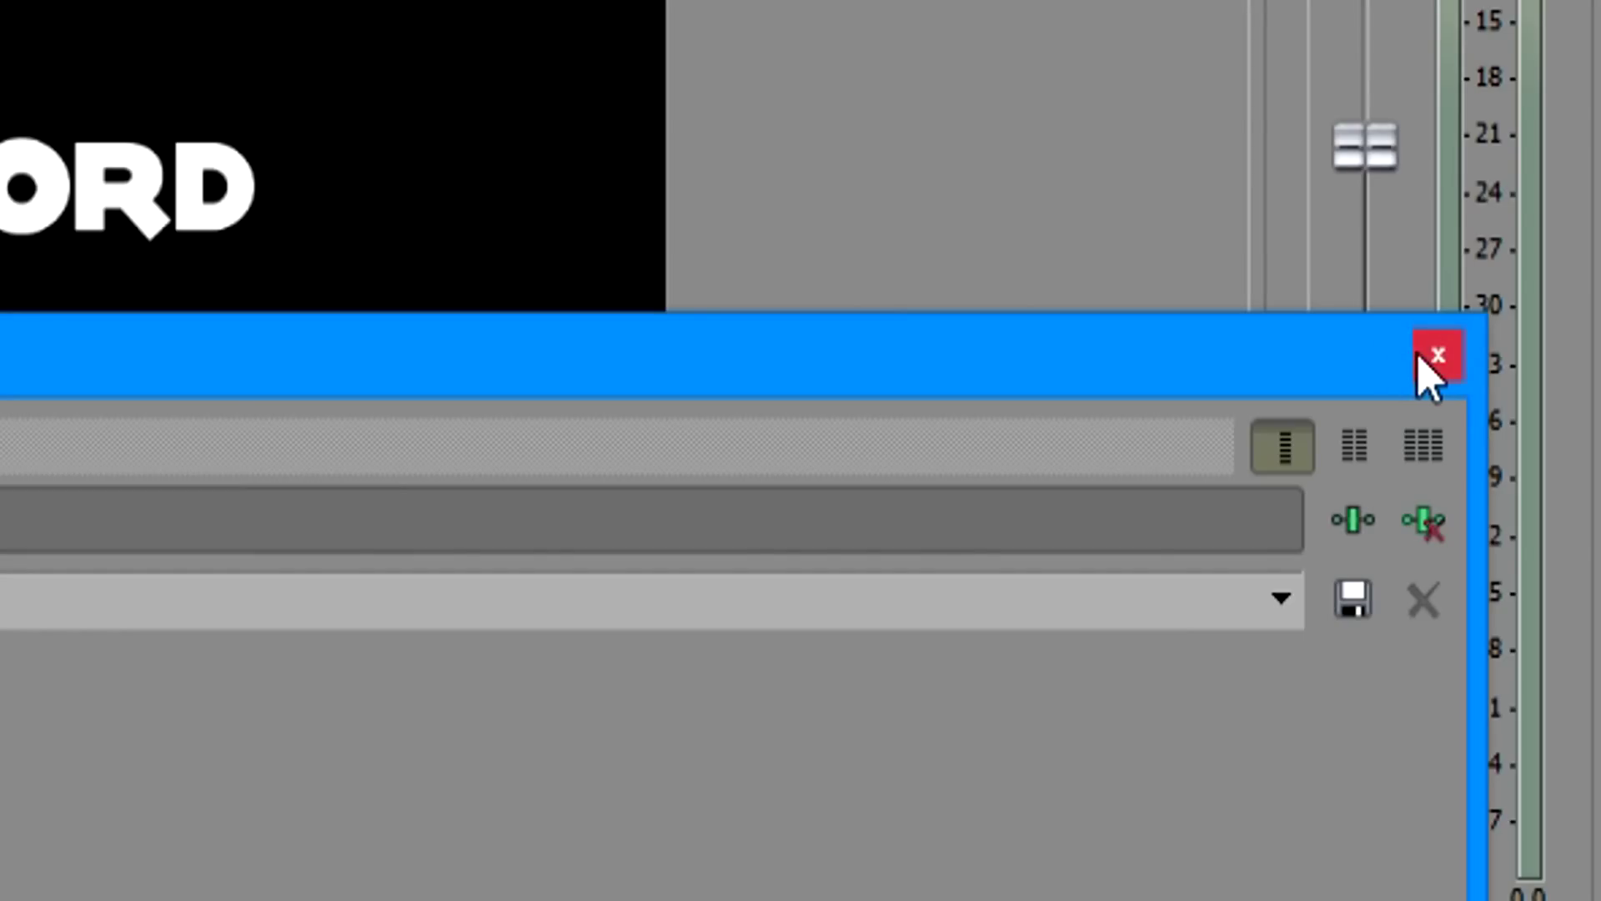
pyautogui.click(1539, 332)
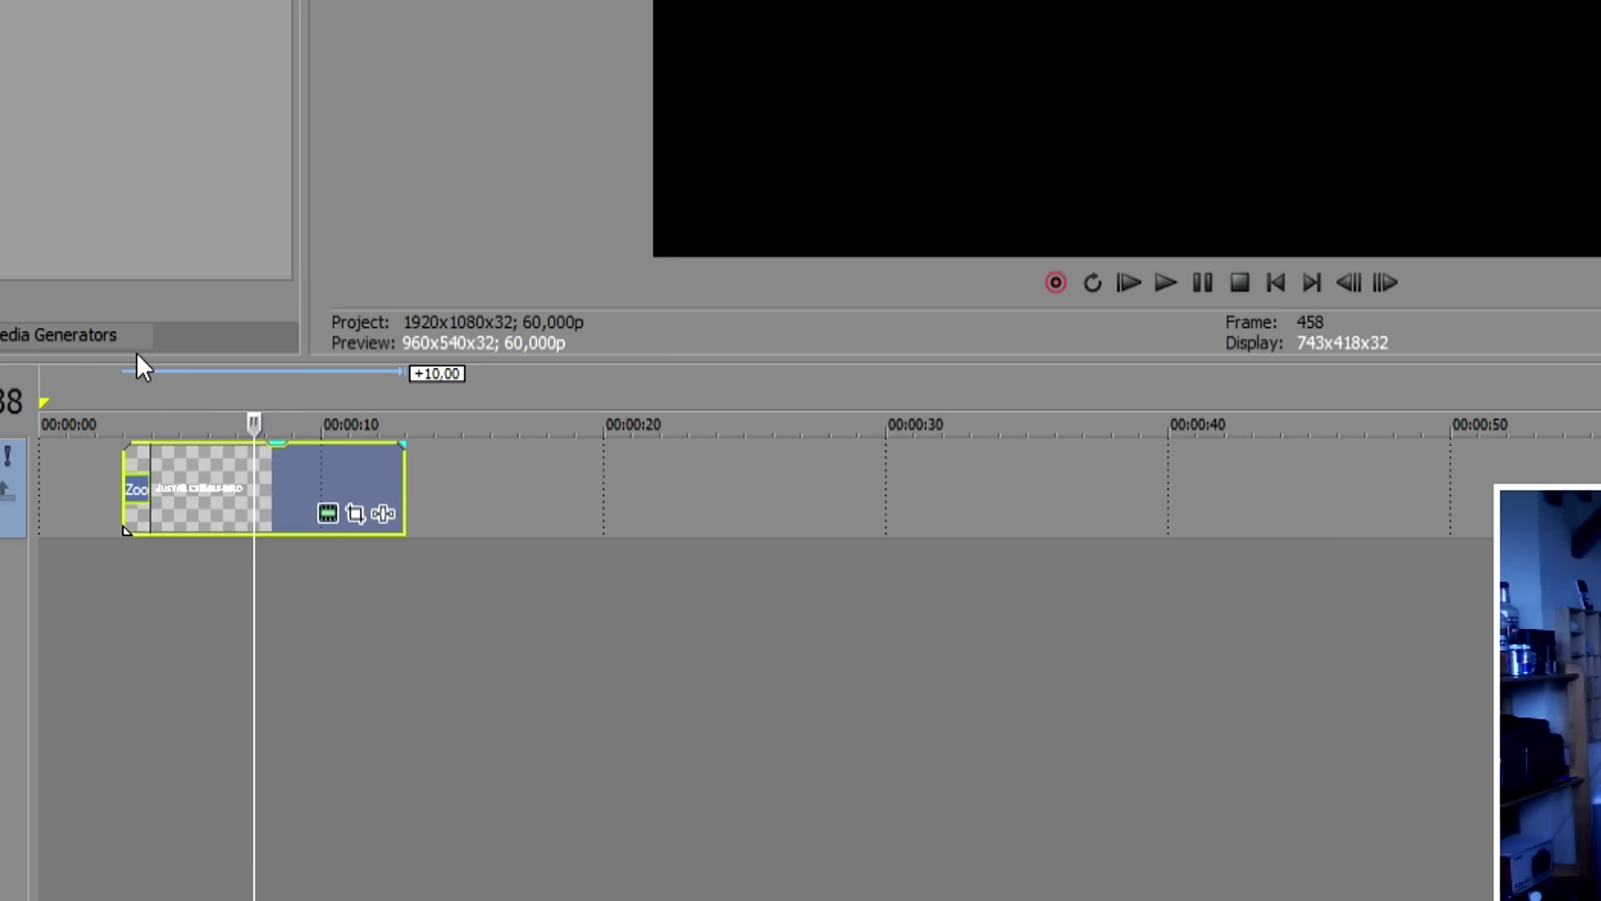
pyautogui.scroll(3, 400, 413)
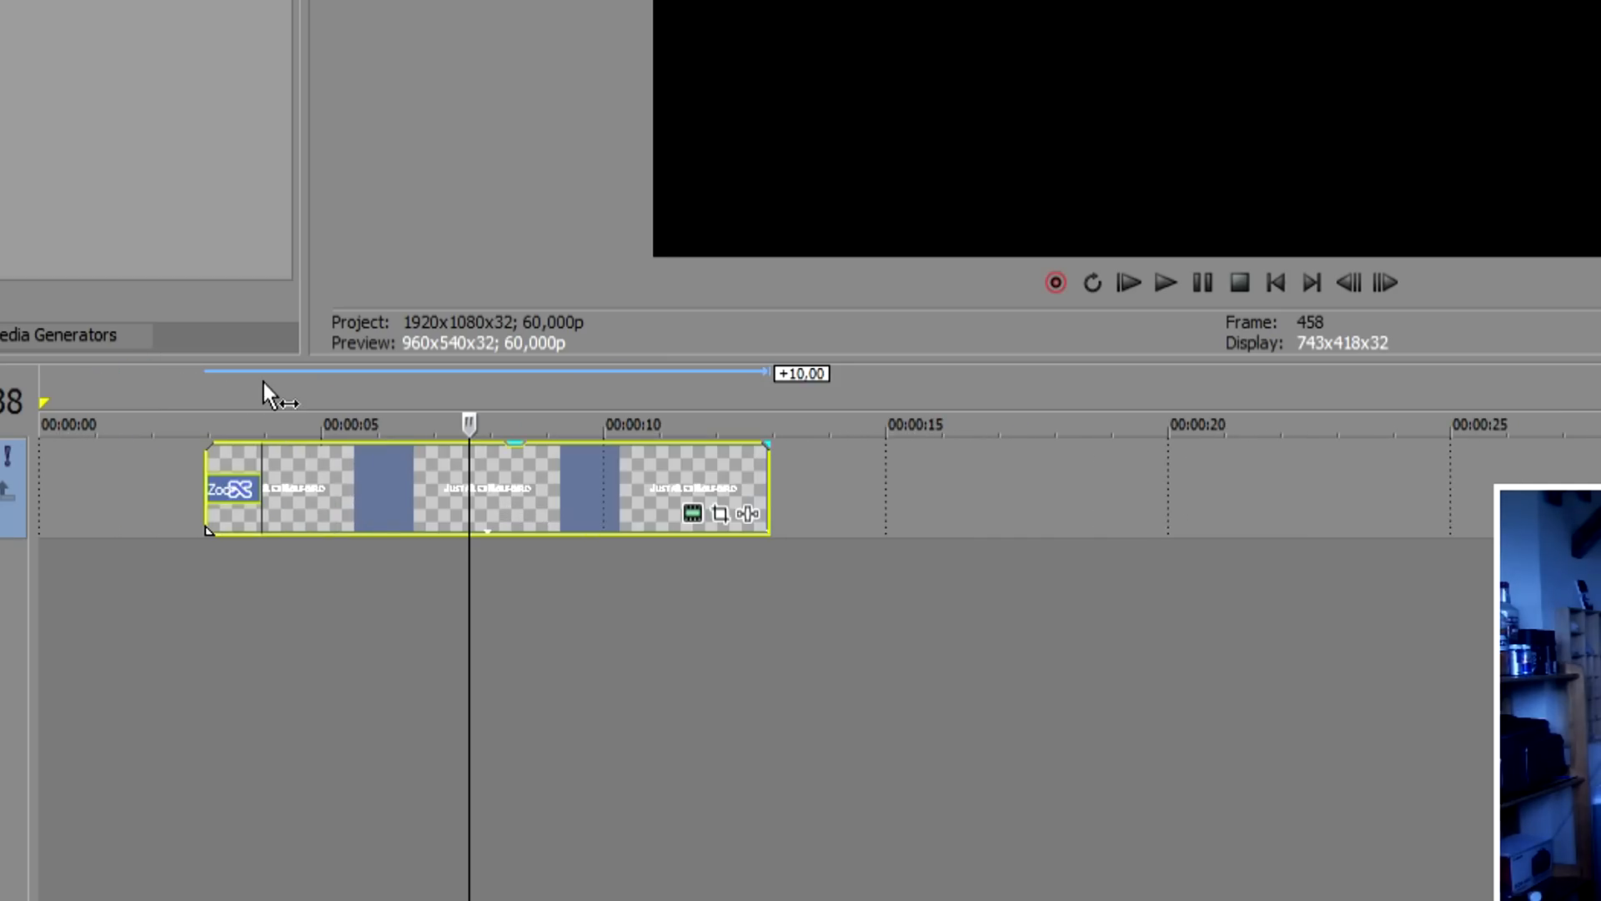
pyautogui.scroll(3, 261, 391)
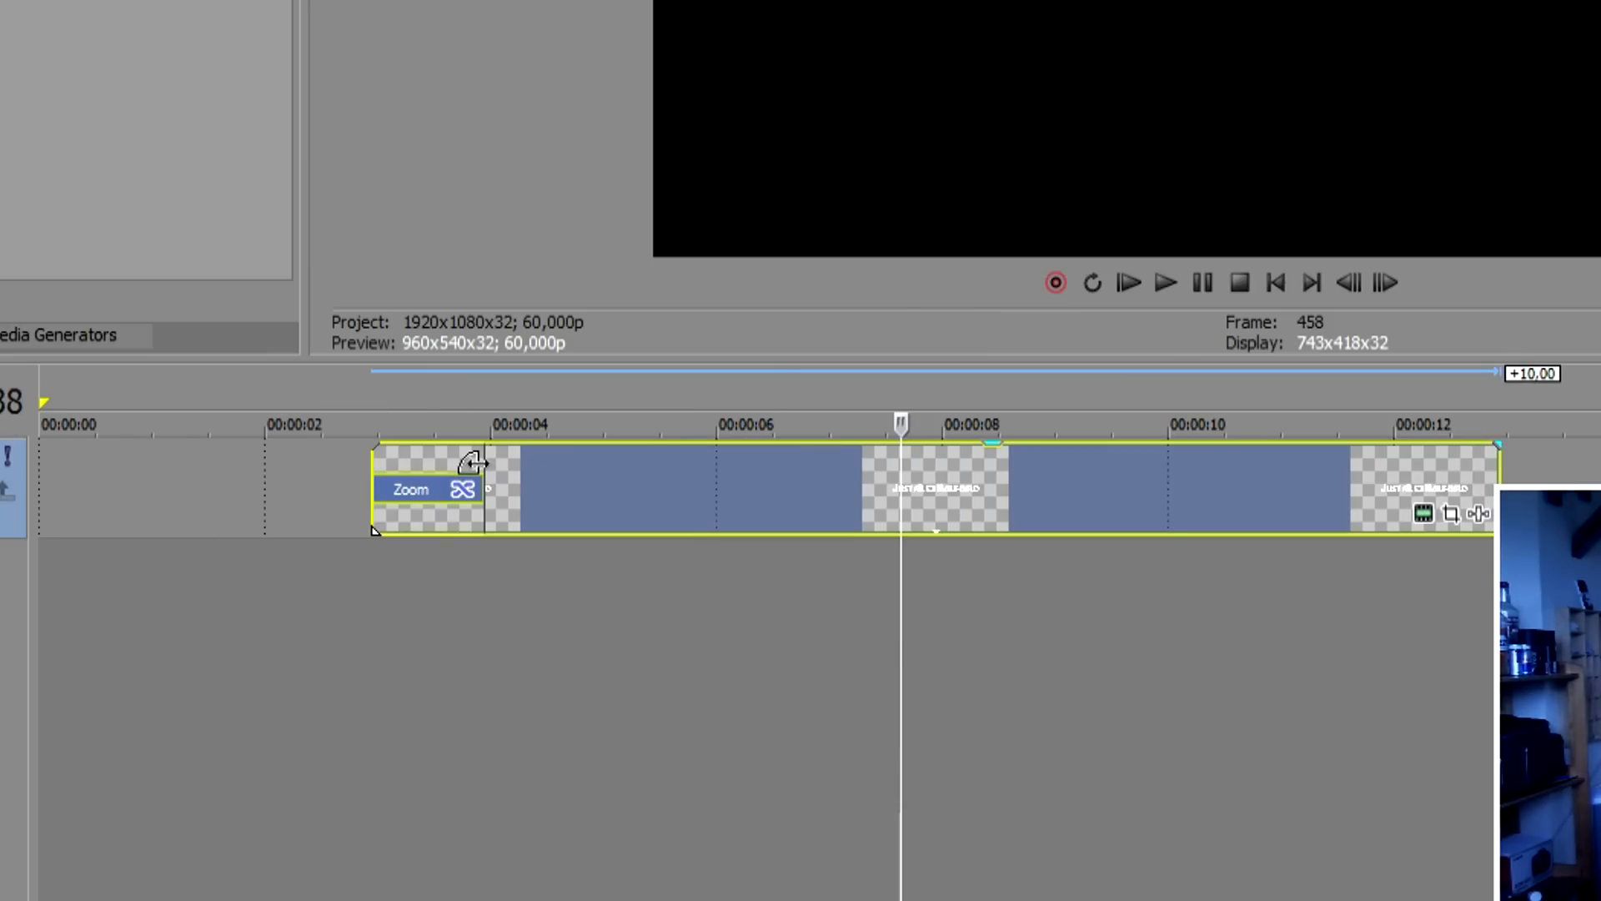
# Step: Shorten the Zoom fade-in to a brief opening, preview it, and return the cursor to the start
pyautogui.moveTo(474, 466); pyautogui.dragTo(1489, 472)
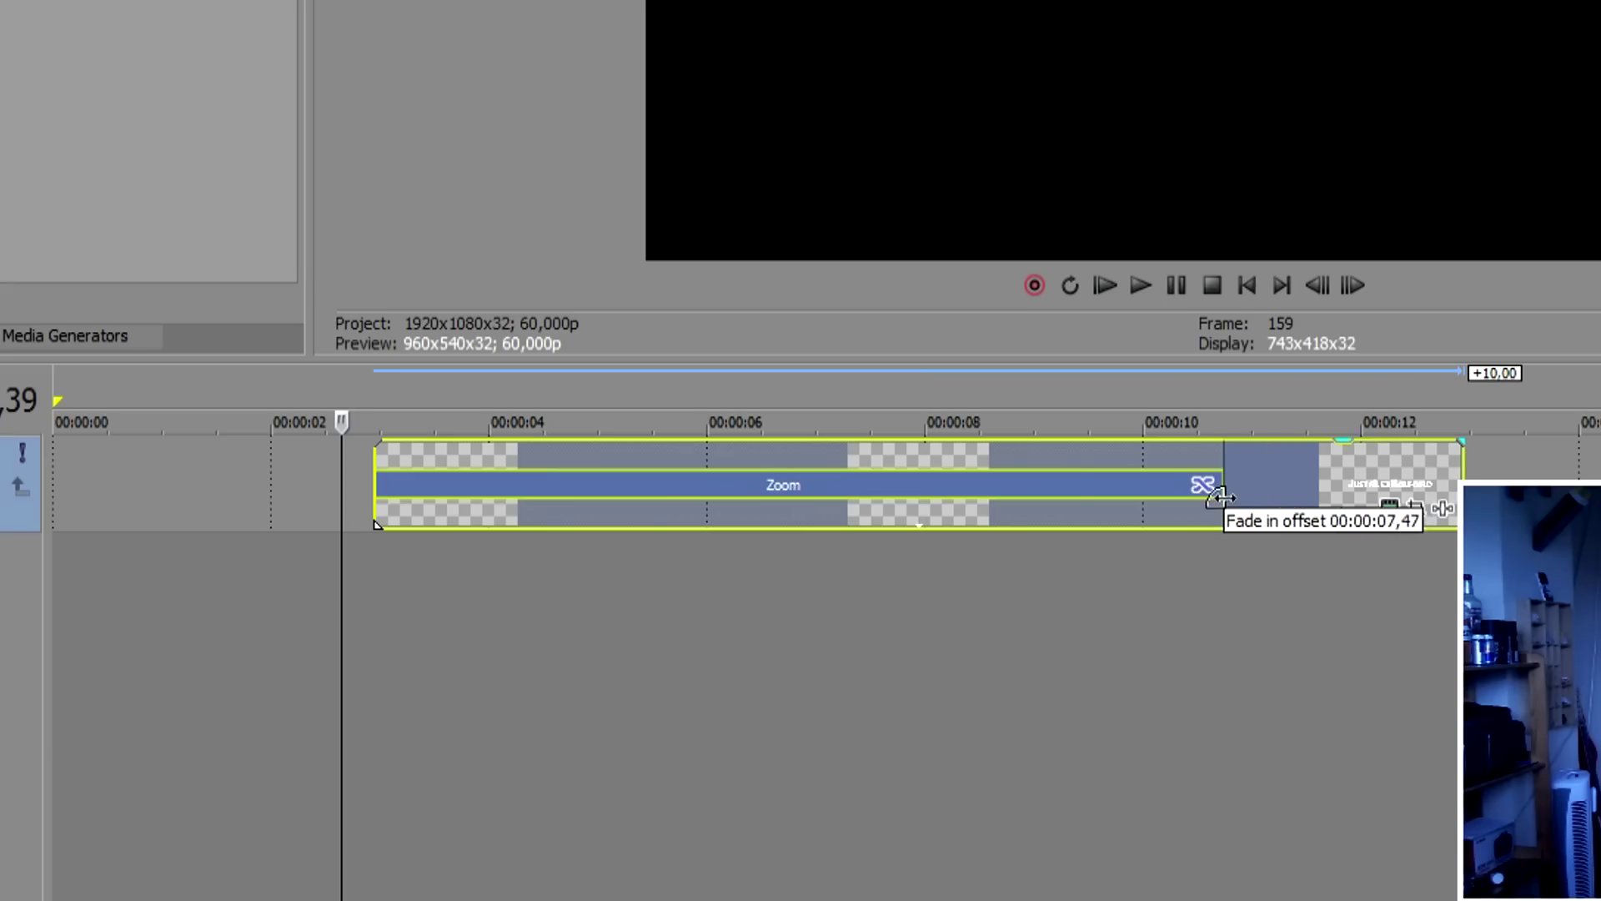
pyautogui.moveTo(1214, 491); pyautogui.dragTo(527, 490)
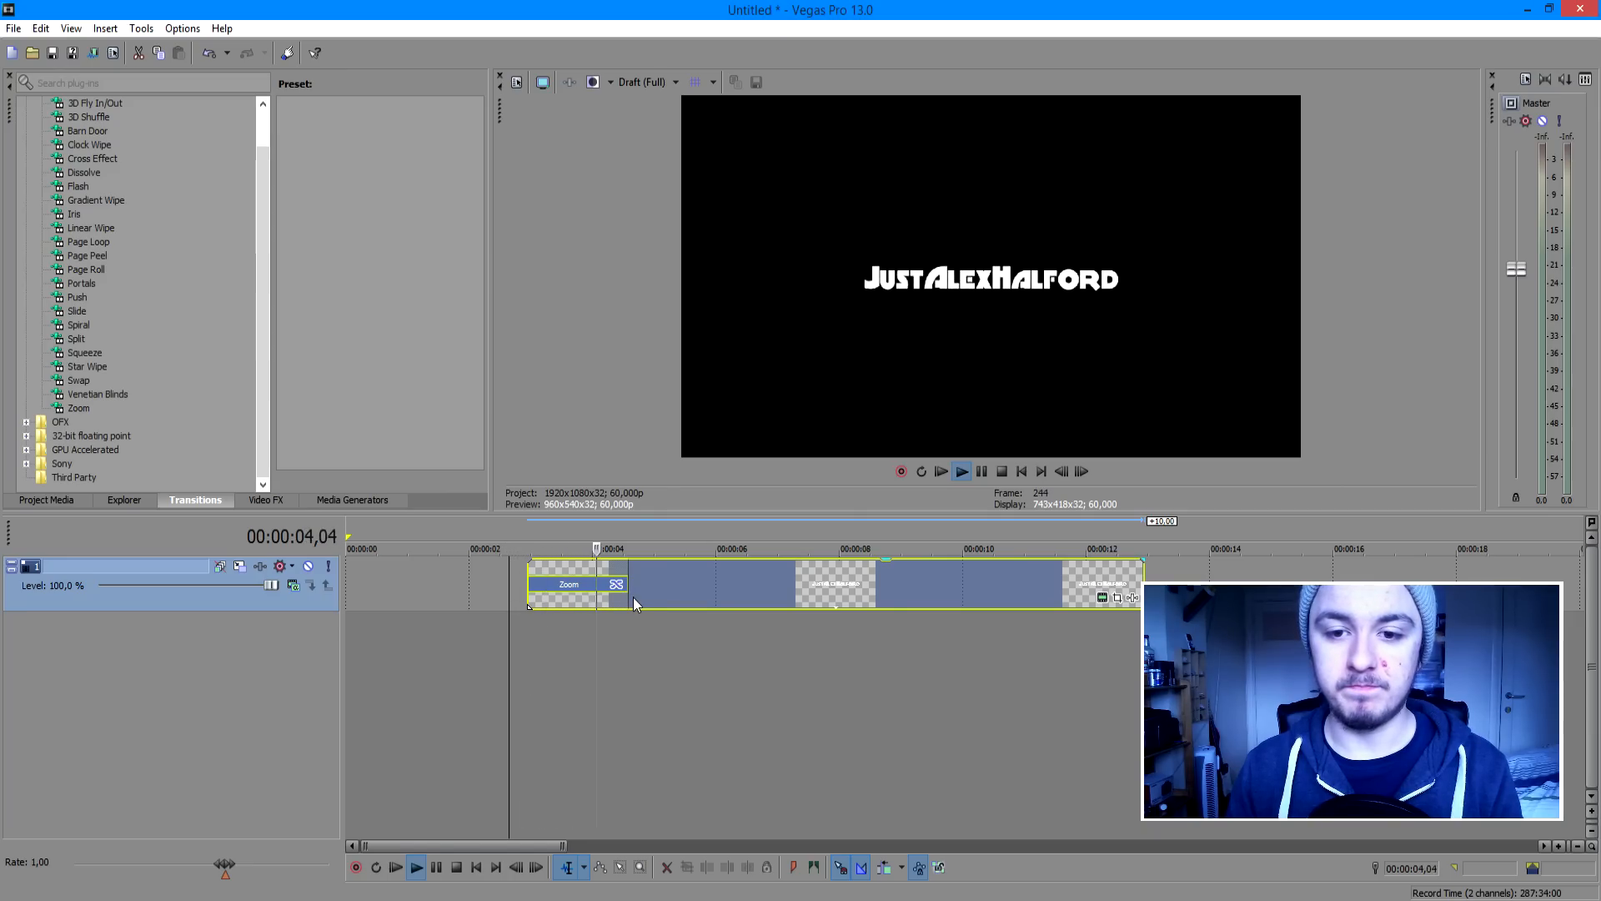
pyautogui.press('space')
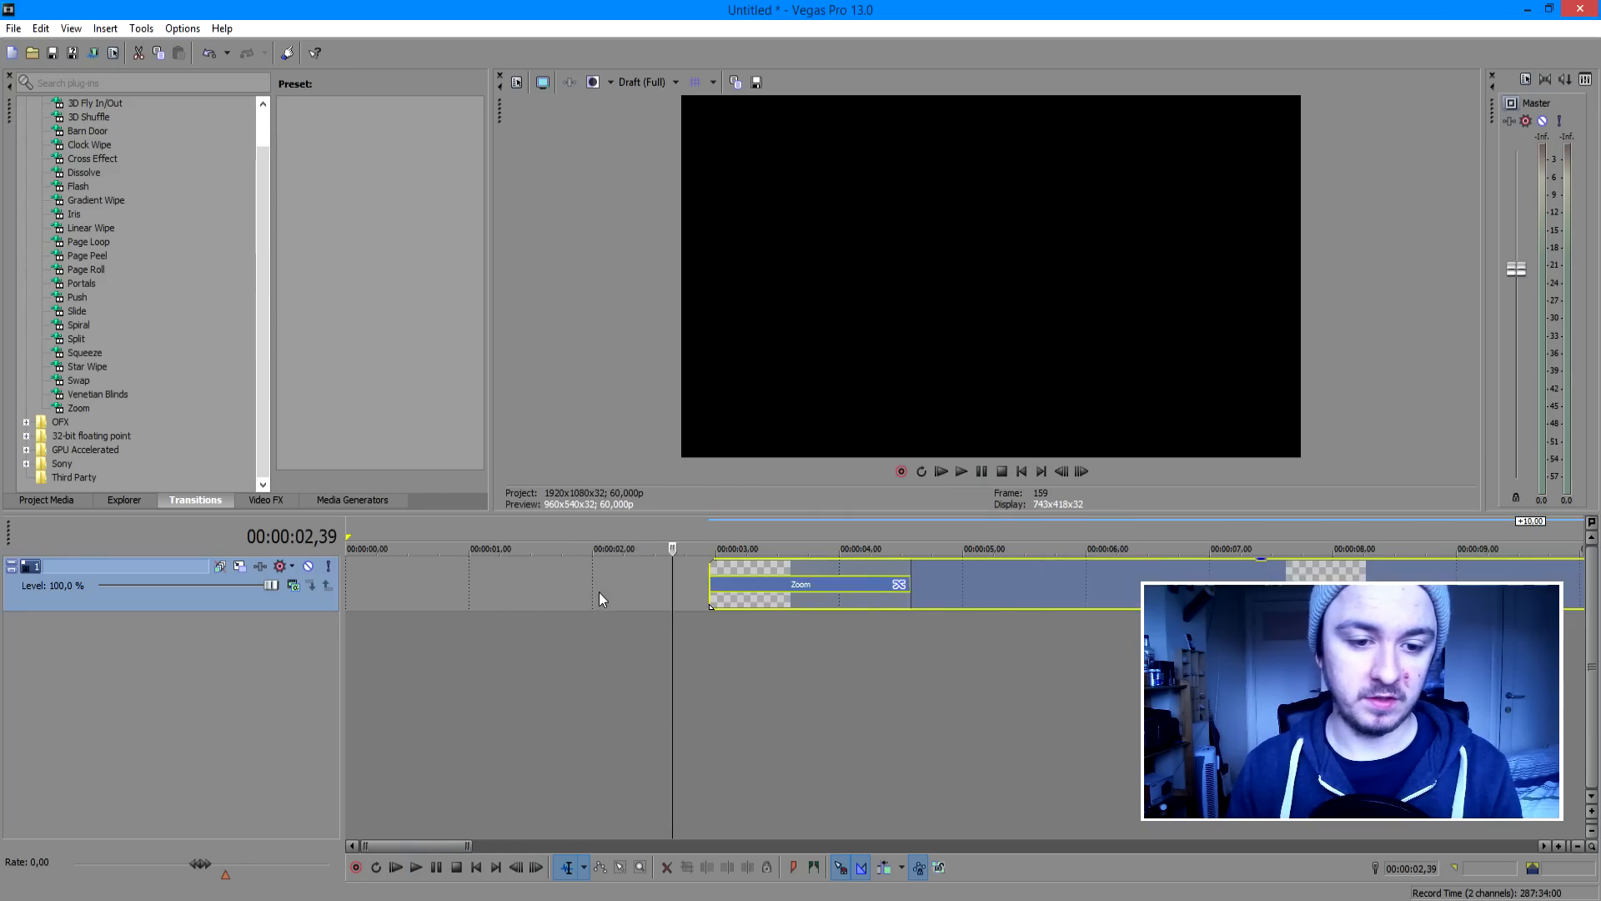
pyautogui.scroll(3, 619, 584)
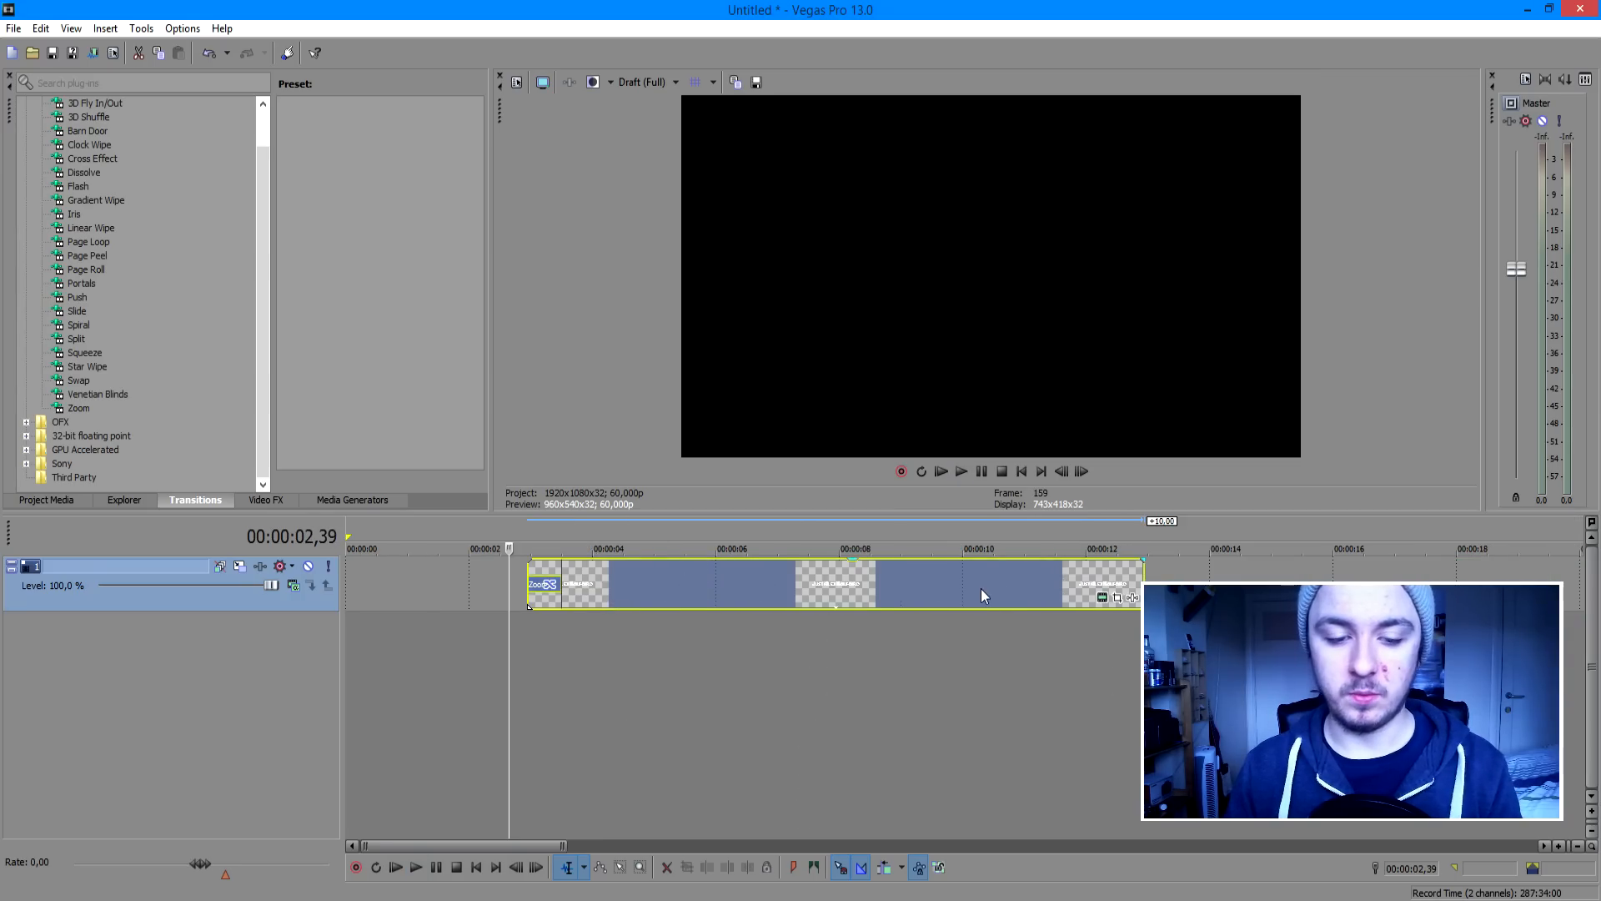
pyautogui.scroll(-2, 876, 581)
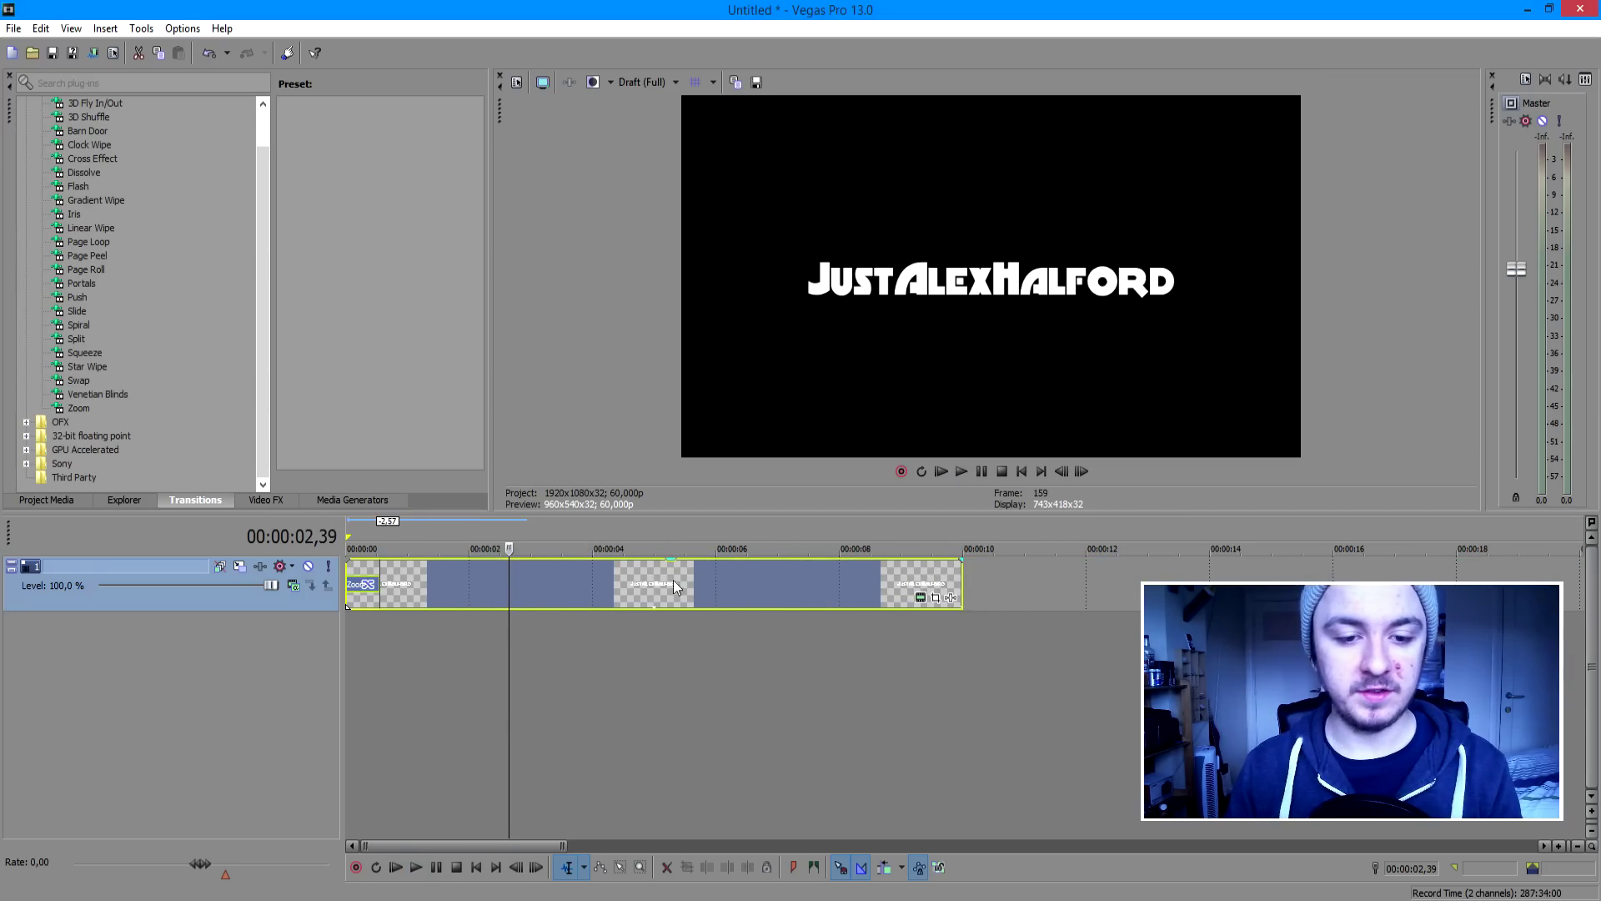
pyautogui.click(1020, 474)
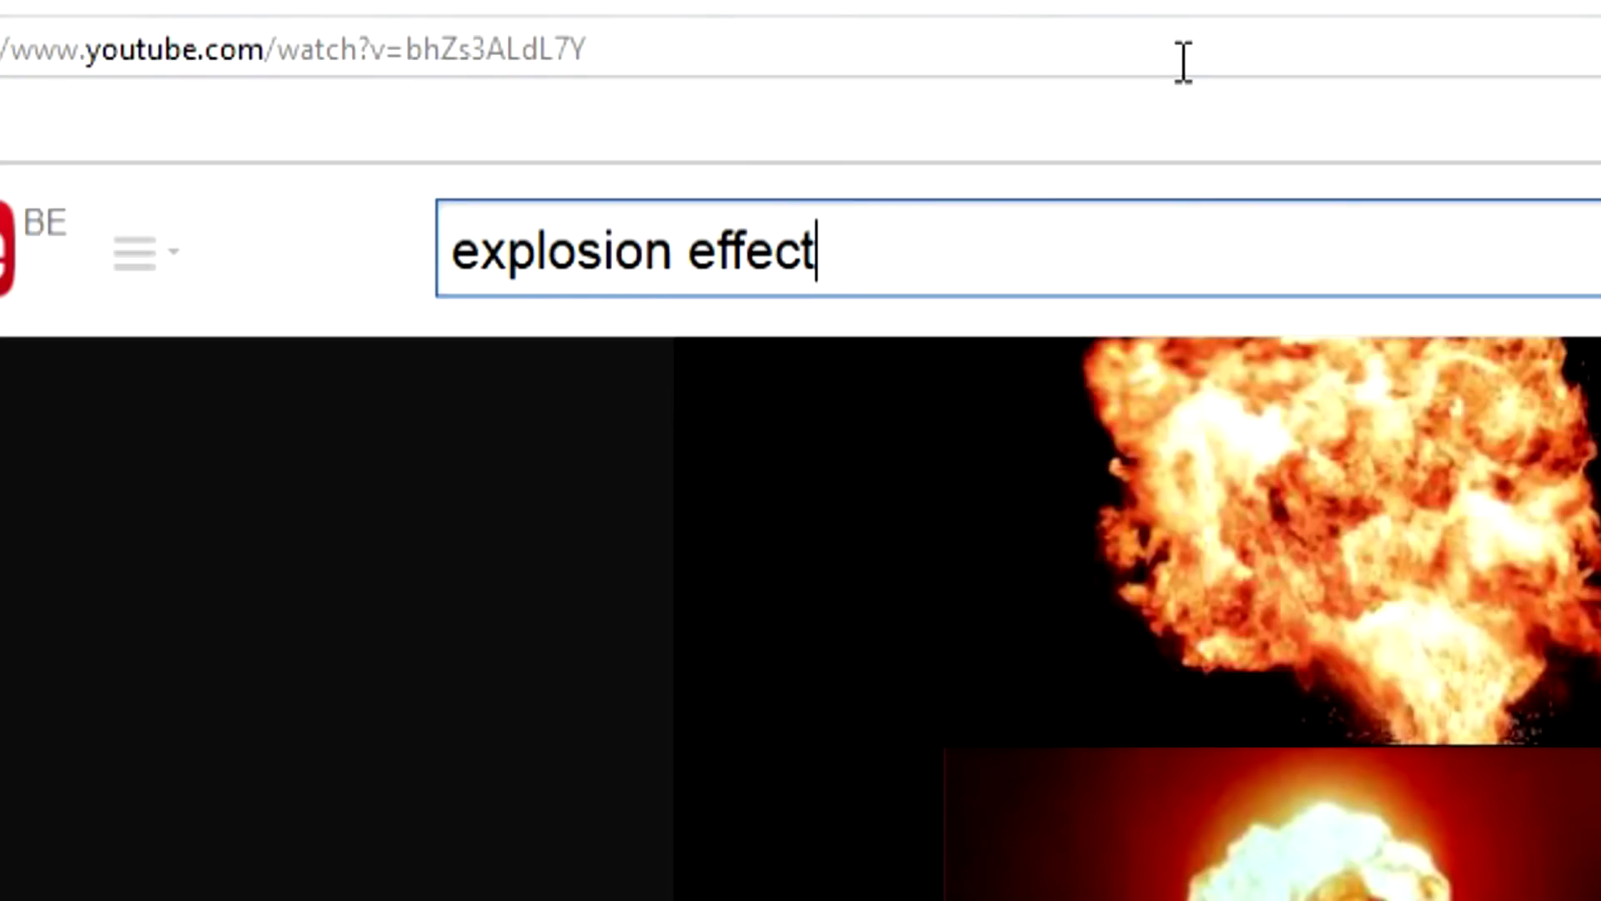
# Step: Find and play the Big Explosion Effect Video Mp4 HD Sound clip on YouTube and grab its URL
pyautogui.press('Return')
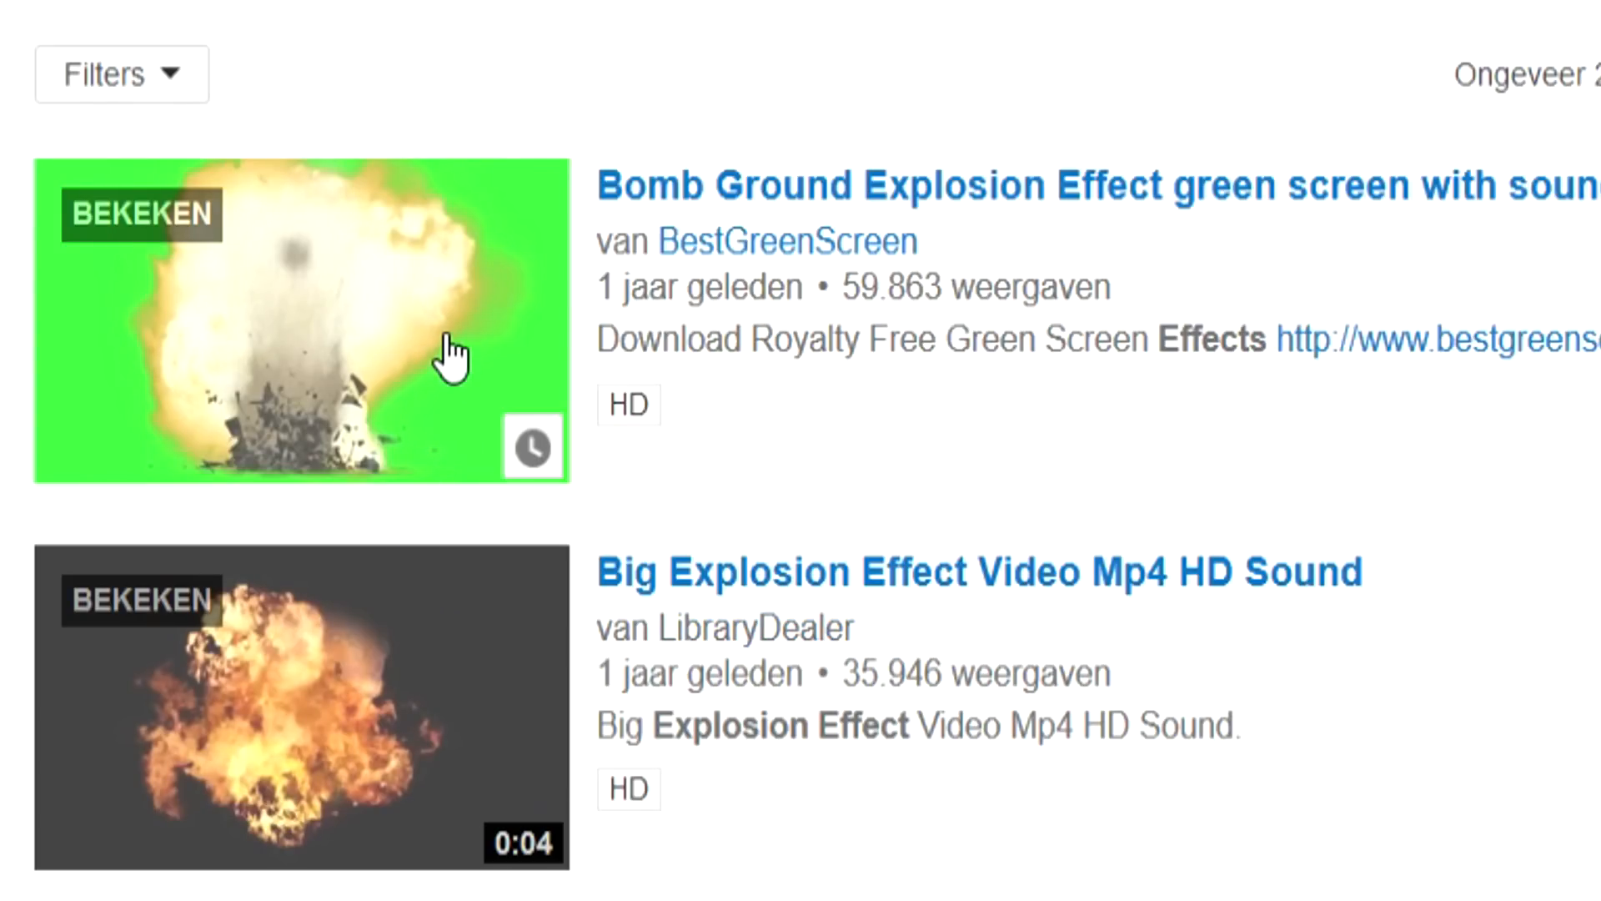
pyautogui.click(419, 615)
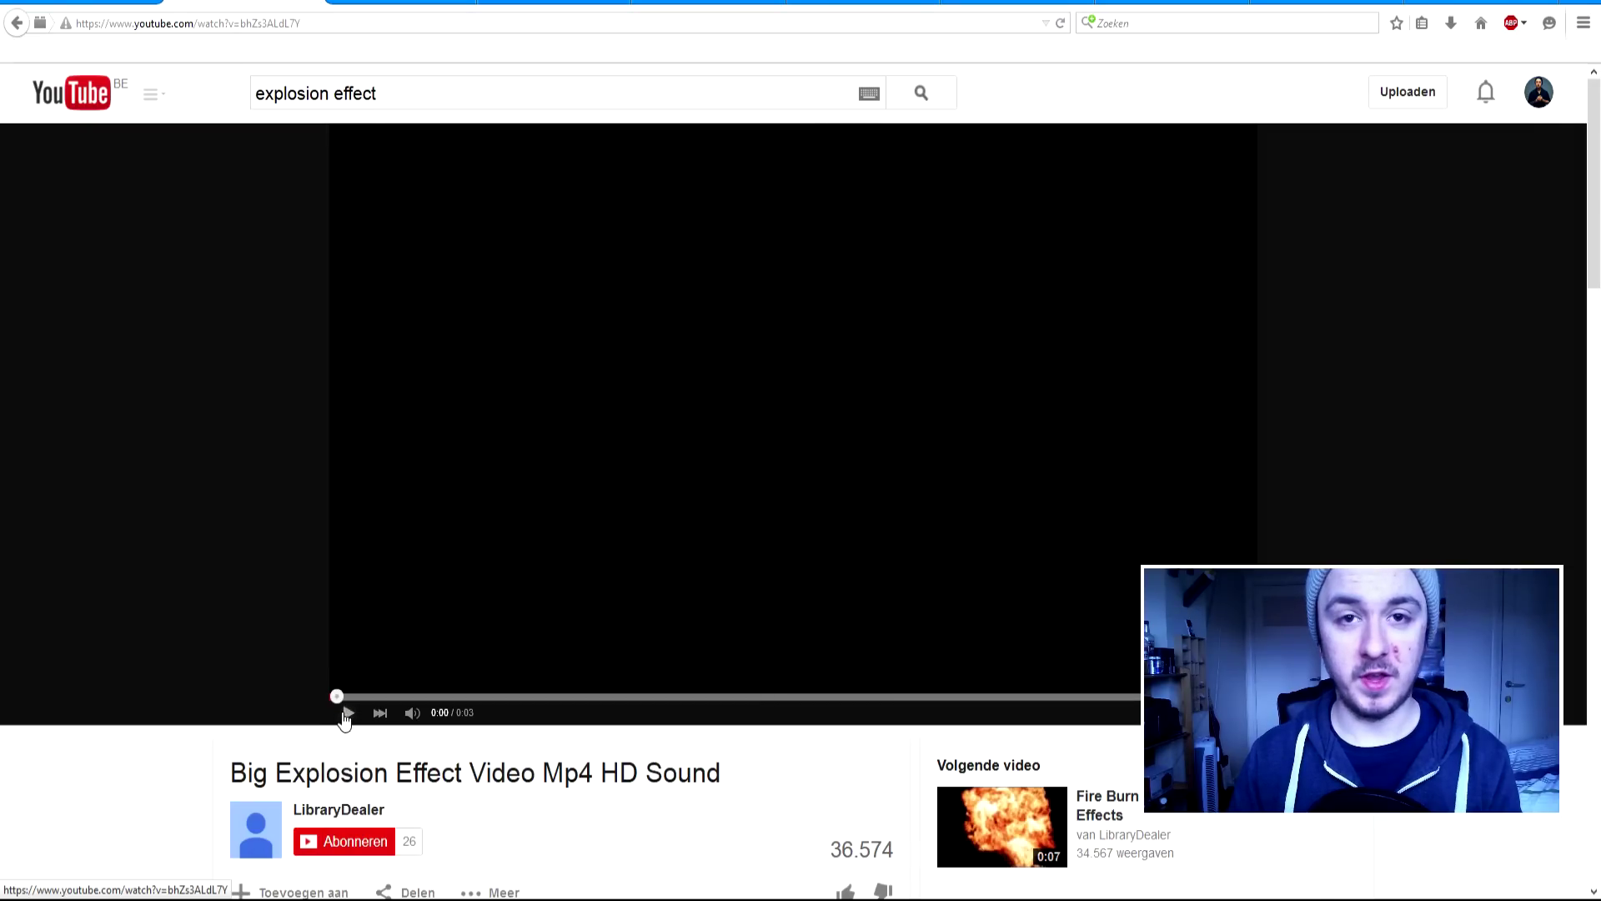
pyautogui.click(347, 716)
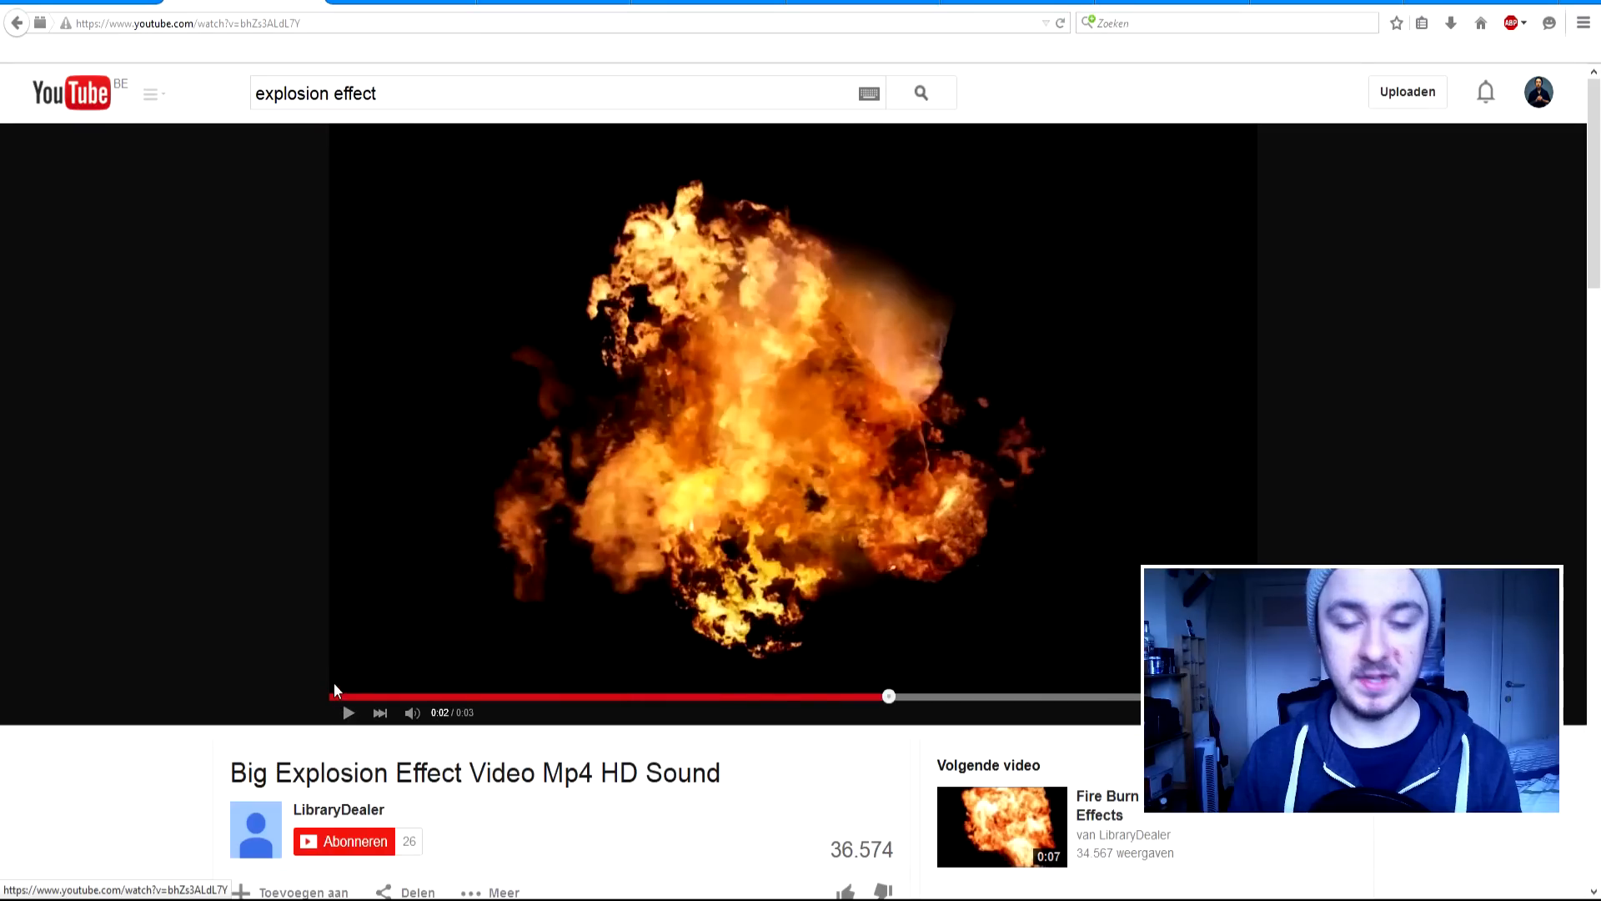
pyautogui.click(259, 24)
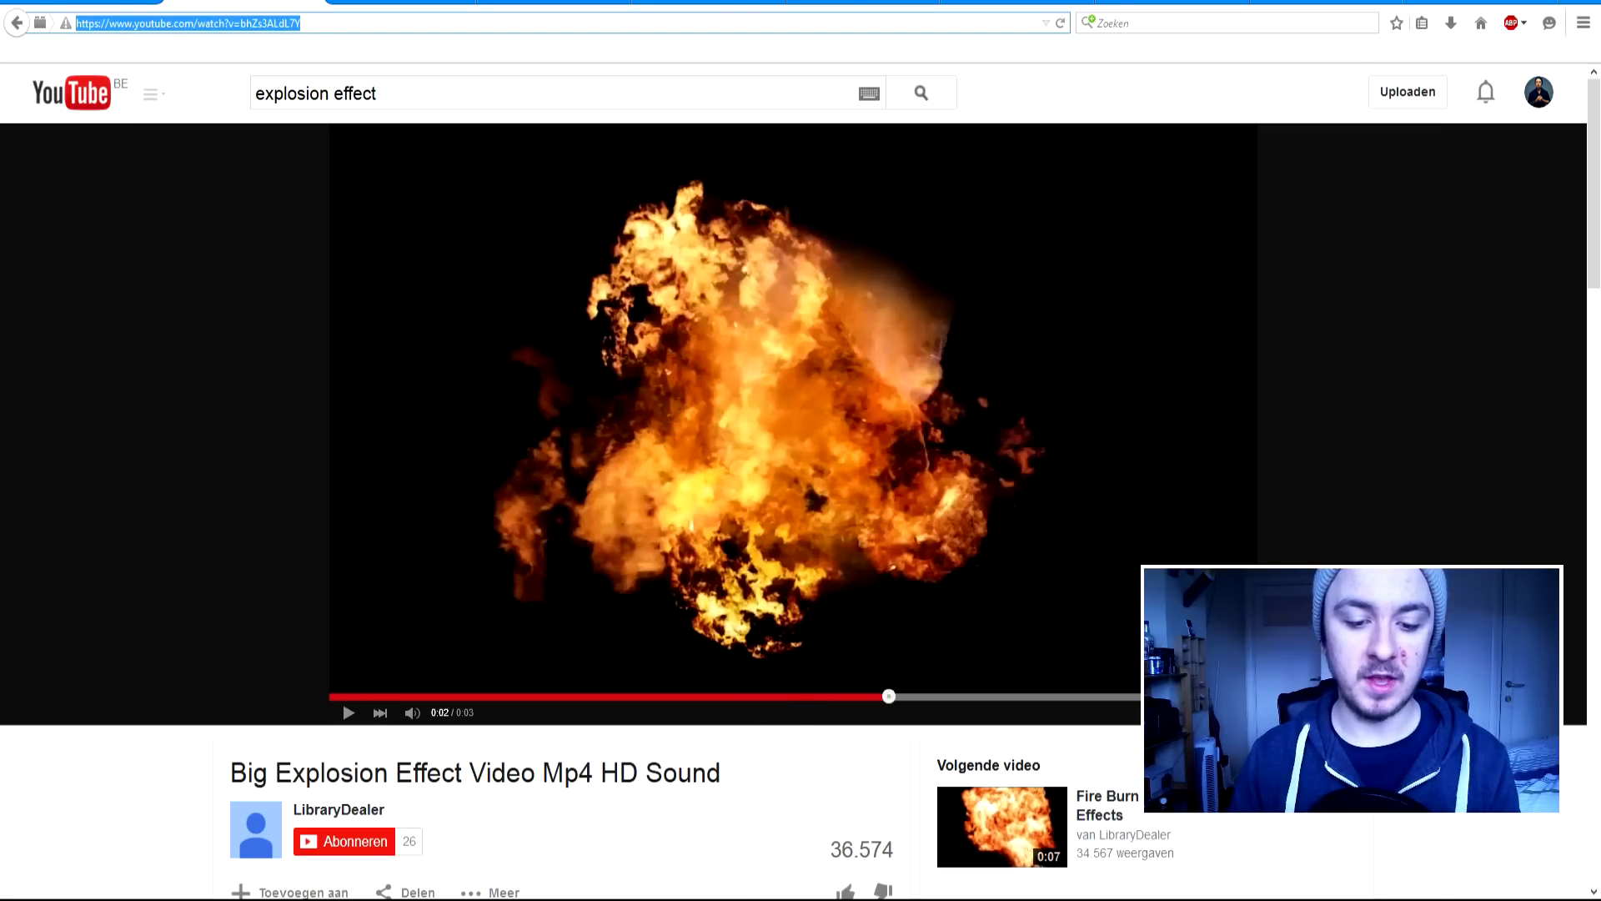
# Step: Switch back to Vegas and select the downloaded explosion MP4 in File Explorer
pyautogui.hotkey('alt', 'Tab')
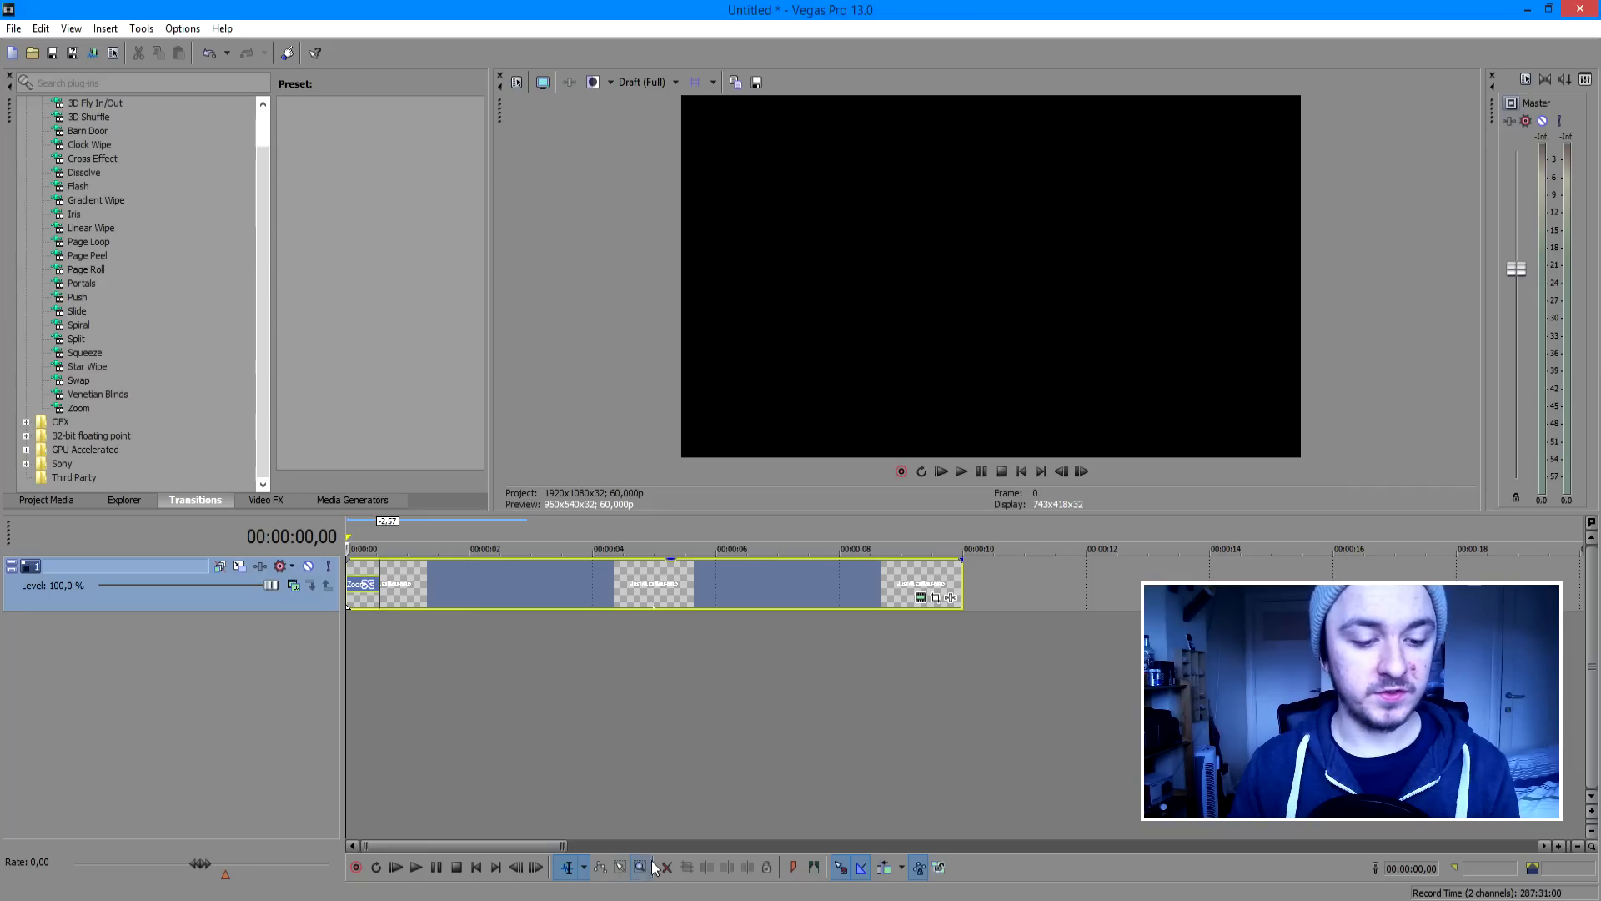
pyautogui.hotkey('alt', 'Tab')
pyautogui.click(702, 351)
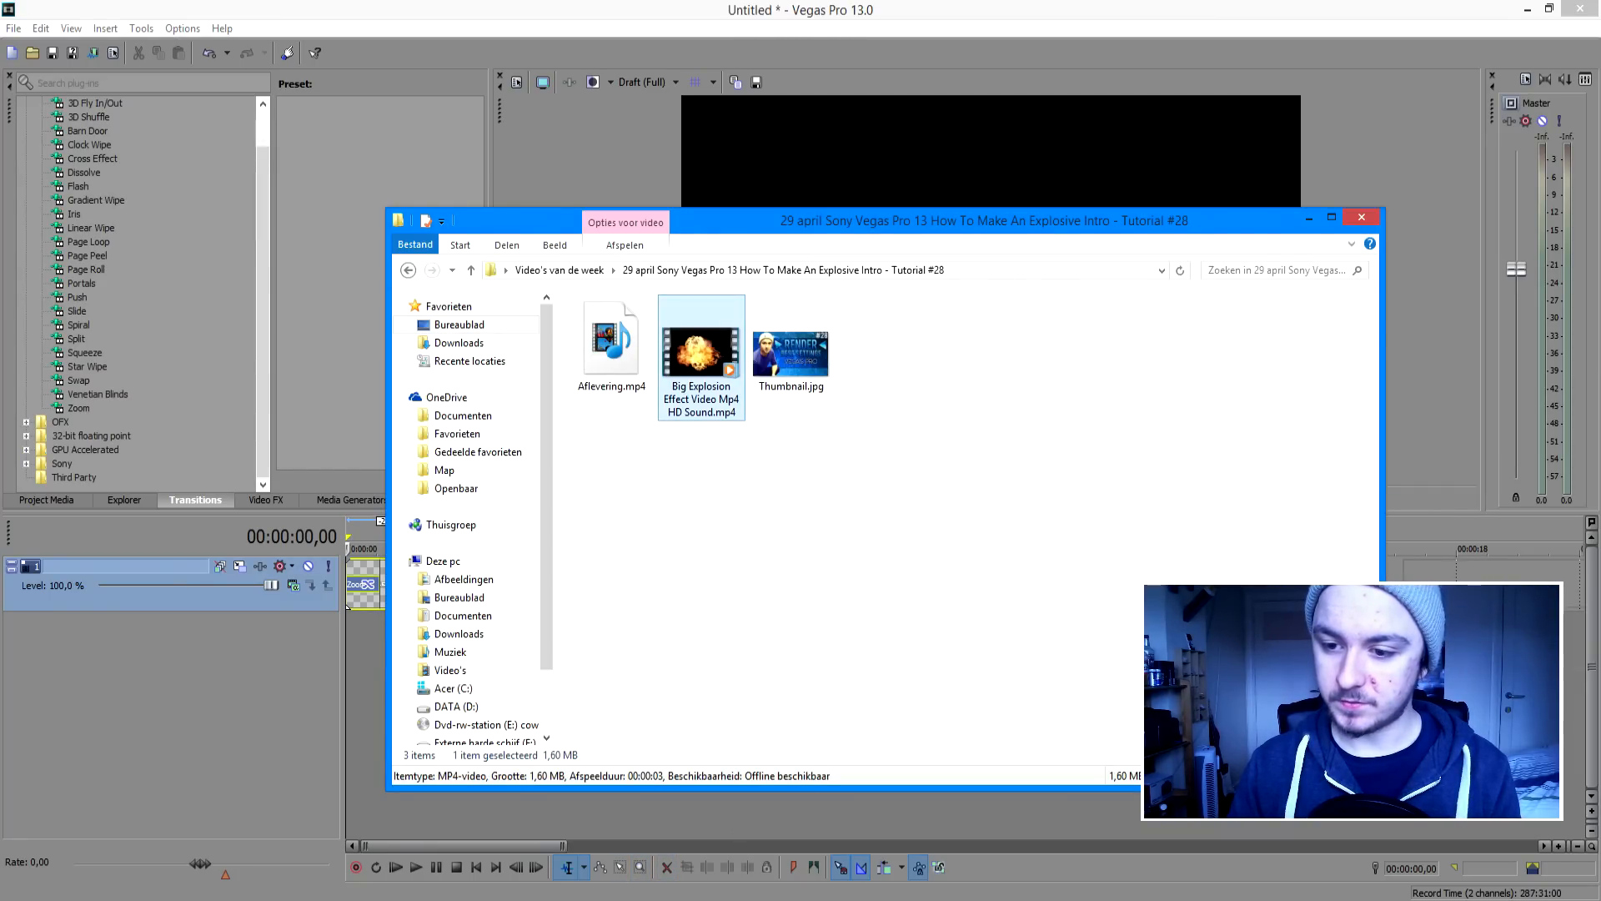
# Step: Place the explosion clip on the timeline and move its video onto a new track above the title
pyautogui.moveTo(702, 351); pyautogui.dragTo(1002, 582)
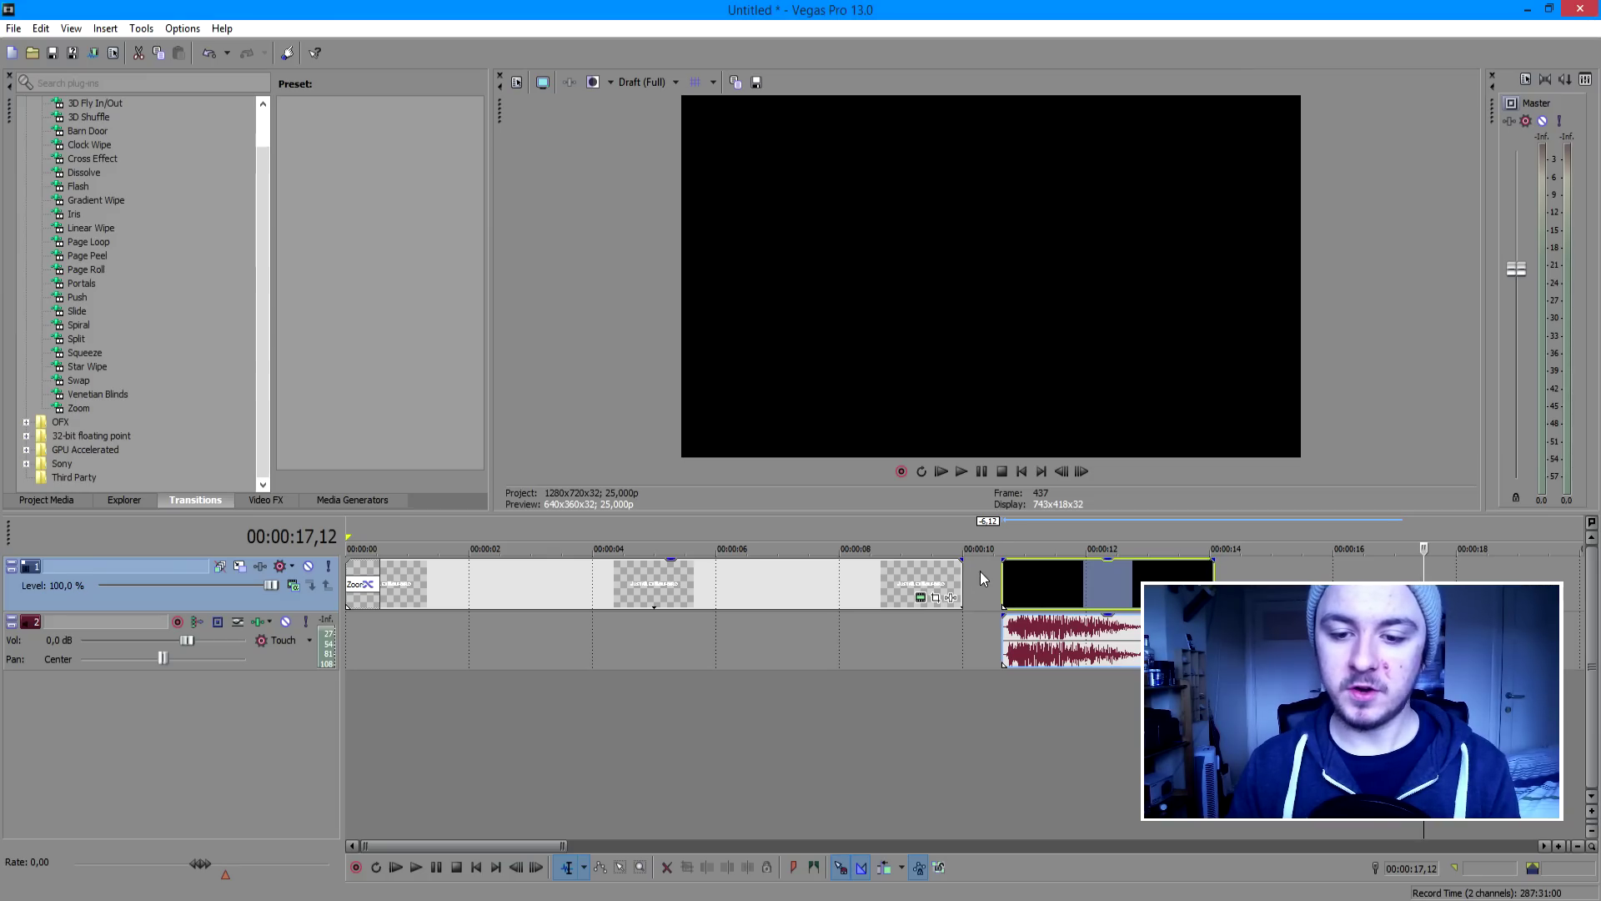
pyautogui.rightClick(979, 572)
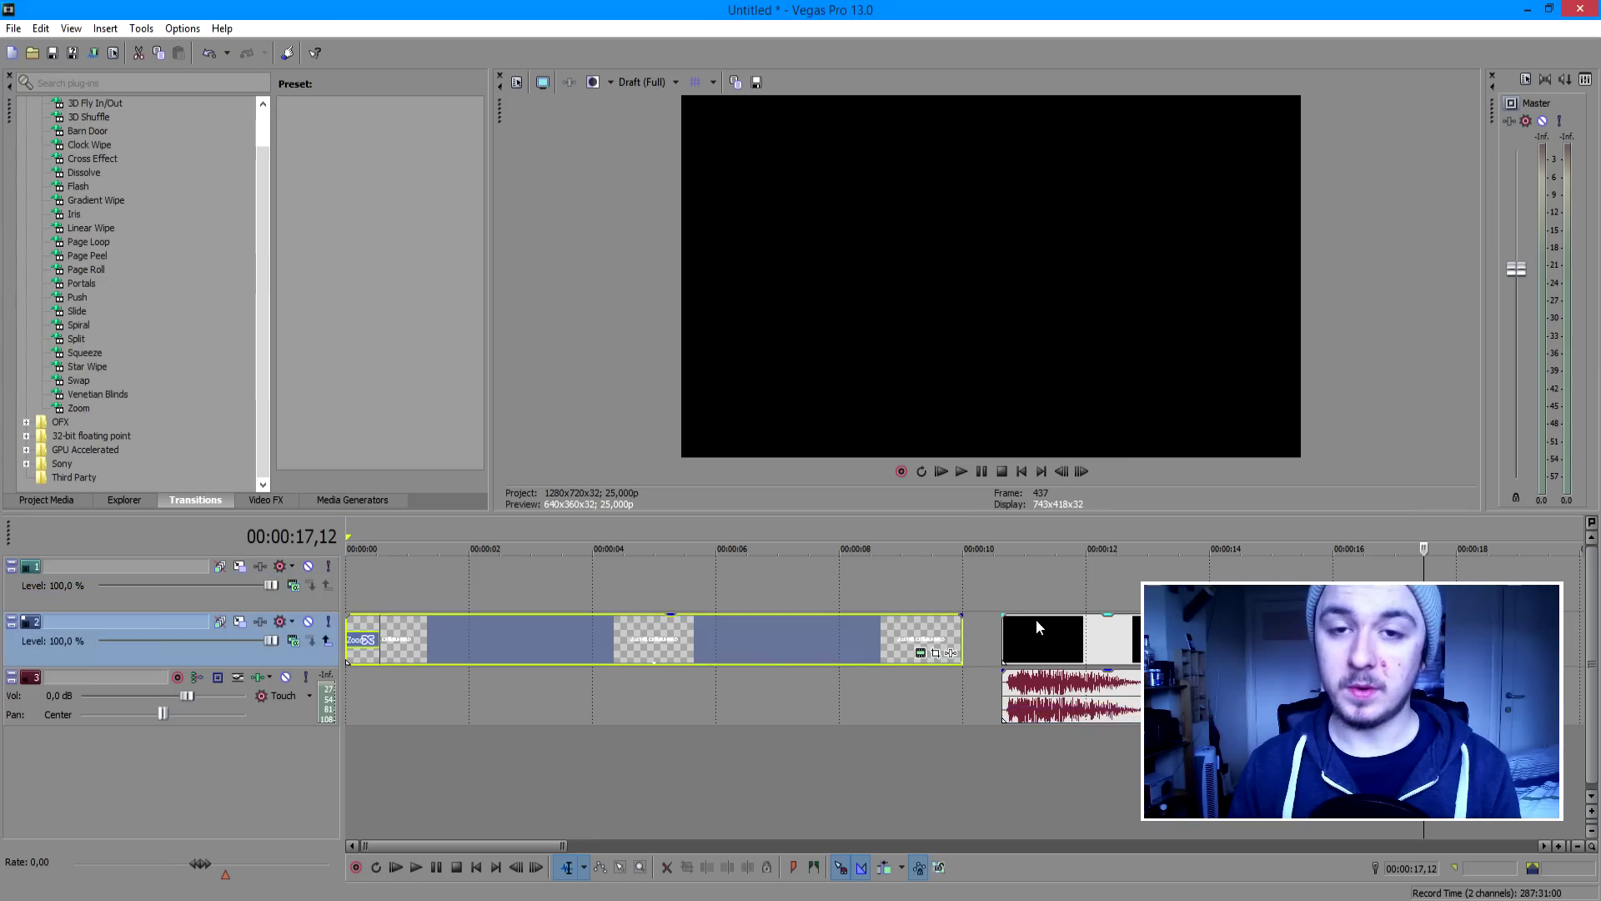
pyautogui.moveTo(1345, 650)
pyautogui.mouseDown()
pyautogui.moveTo(1367, 564)
pyautogui.moveTo(621, 541)
pyautogui.mouseUp()
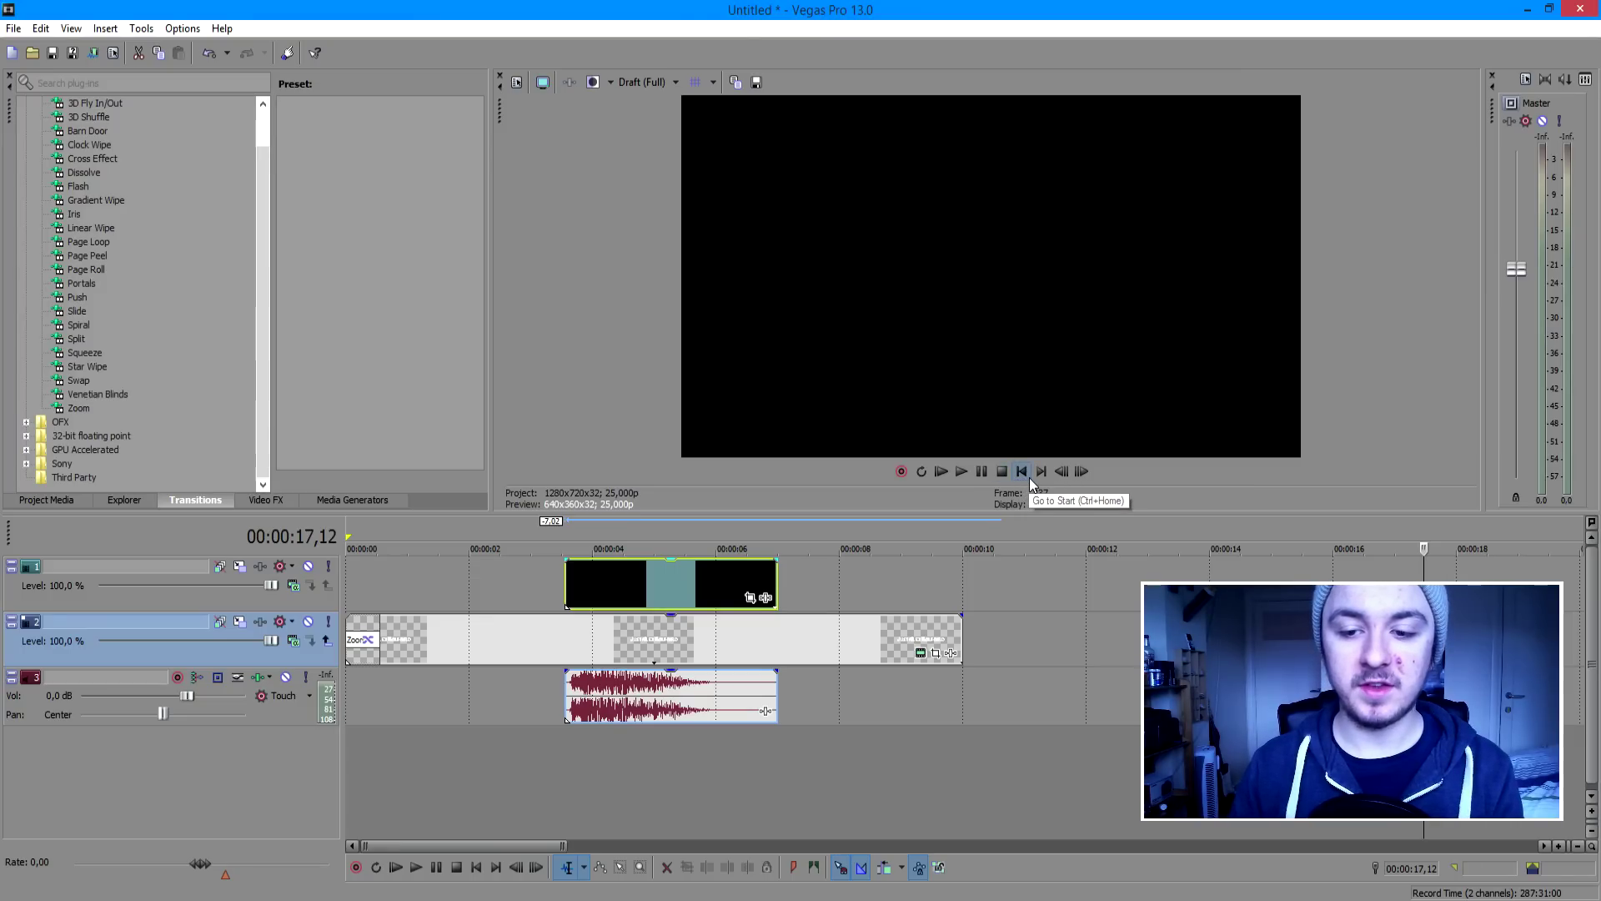
# Step: Drag the explosion clip left so it starts right where the title's zoom-in ends, previewing the result
pyautogui.click(1026, 476)
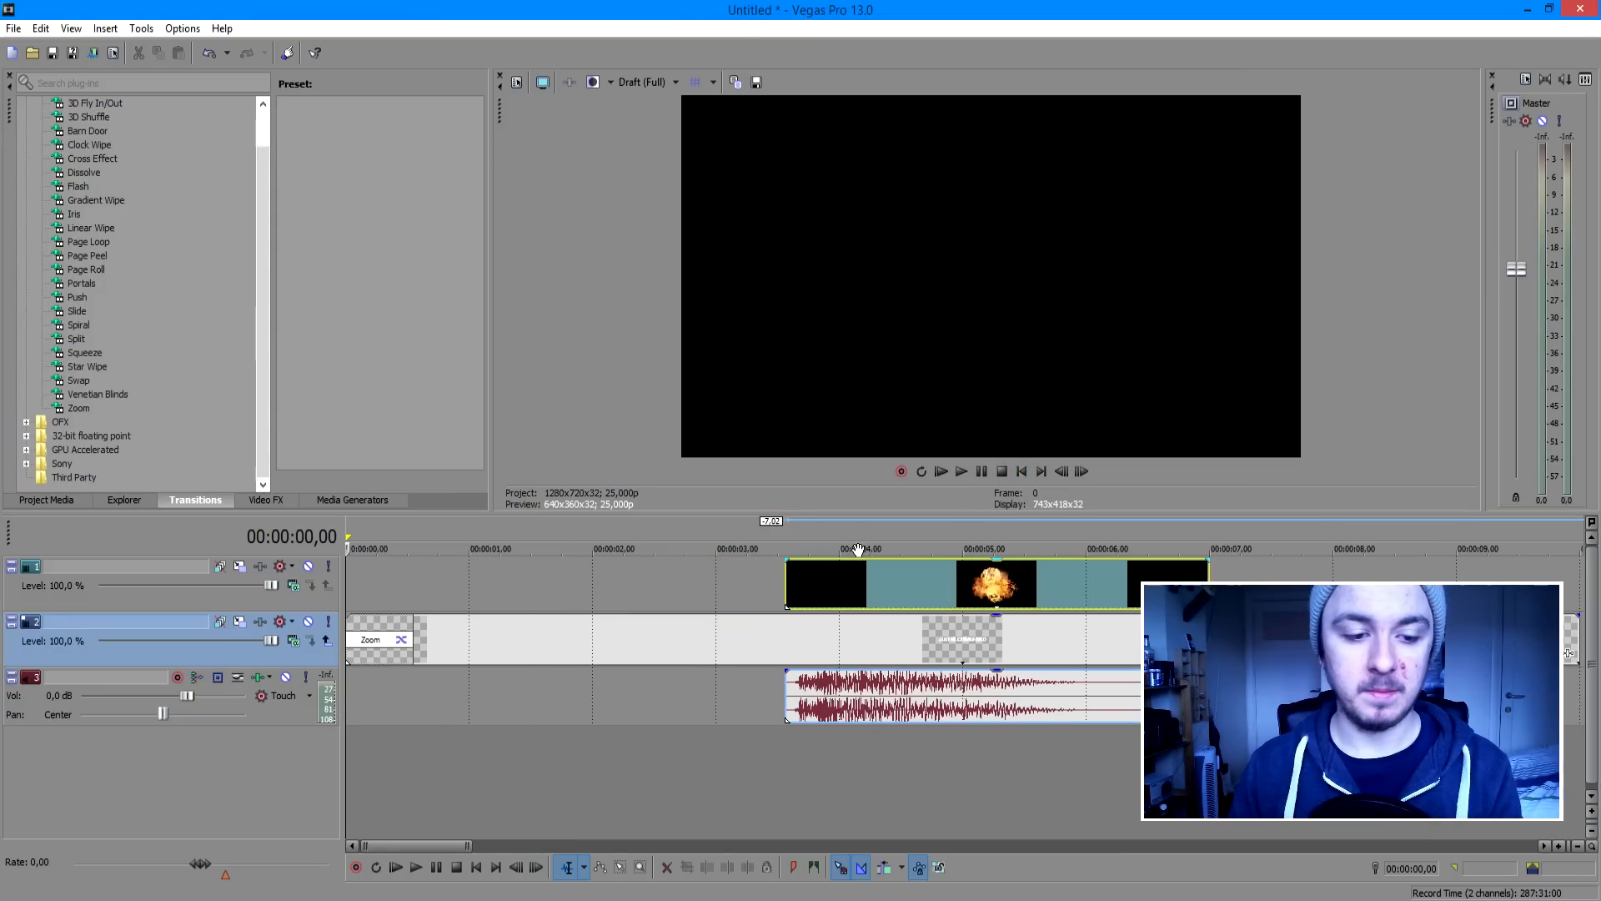
pyautogui.scroll(2, 859, 549)
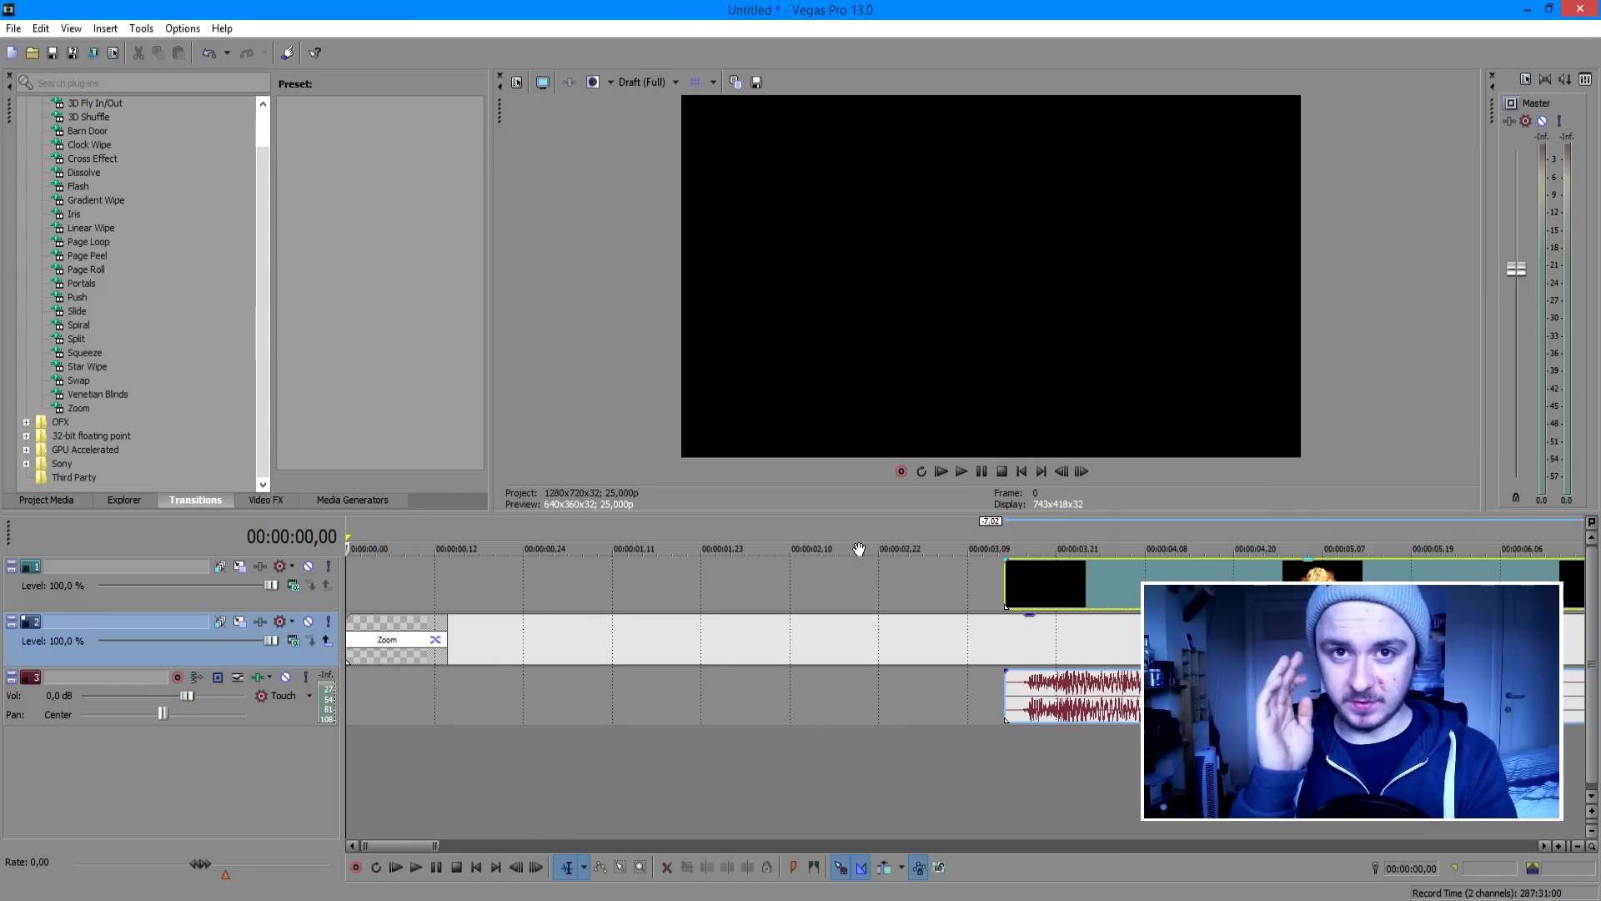
pyautogui.press('space')
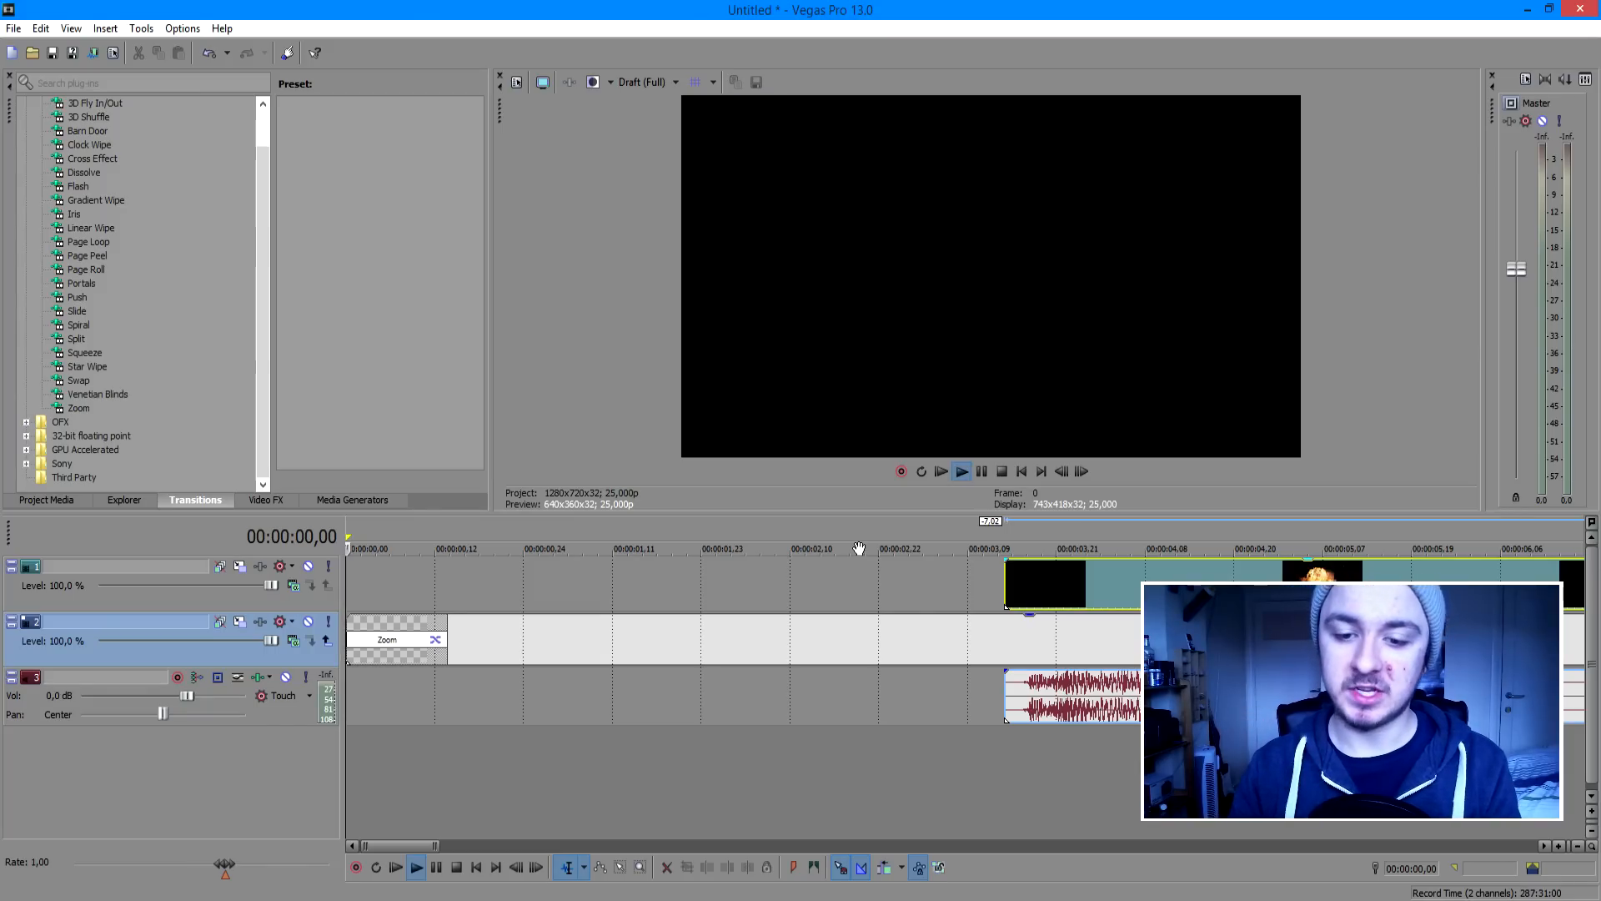
pyautogui.click(991, 580)
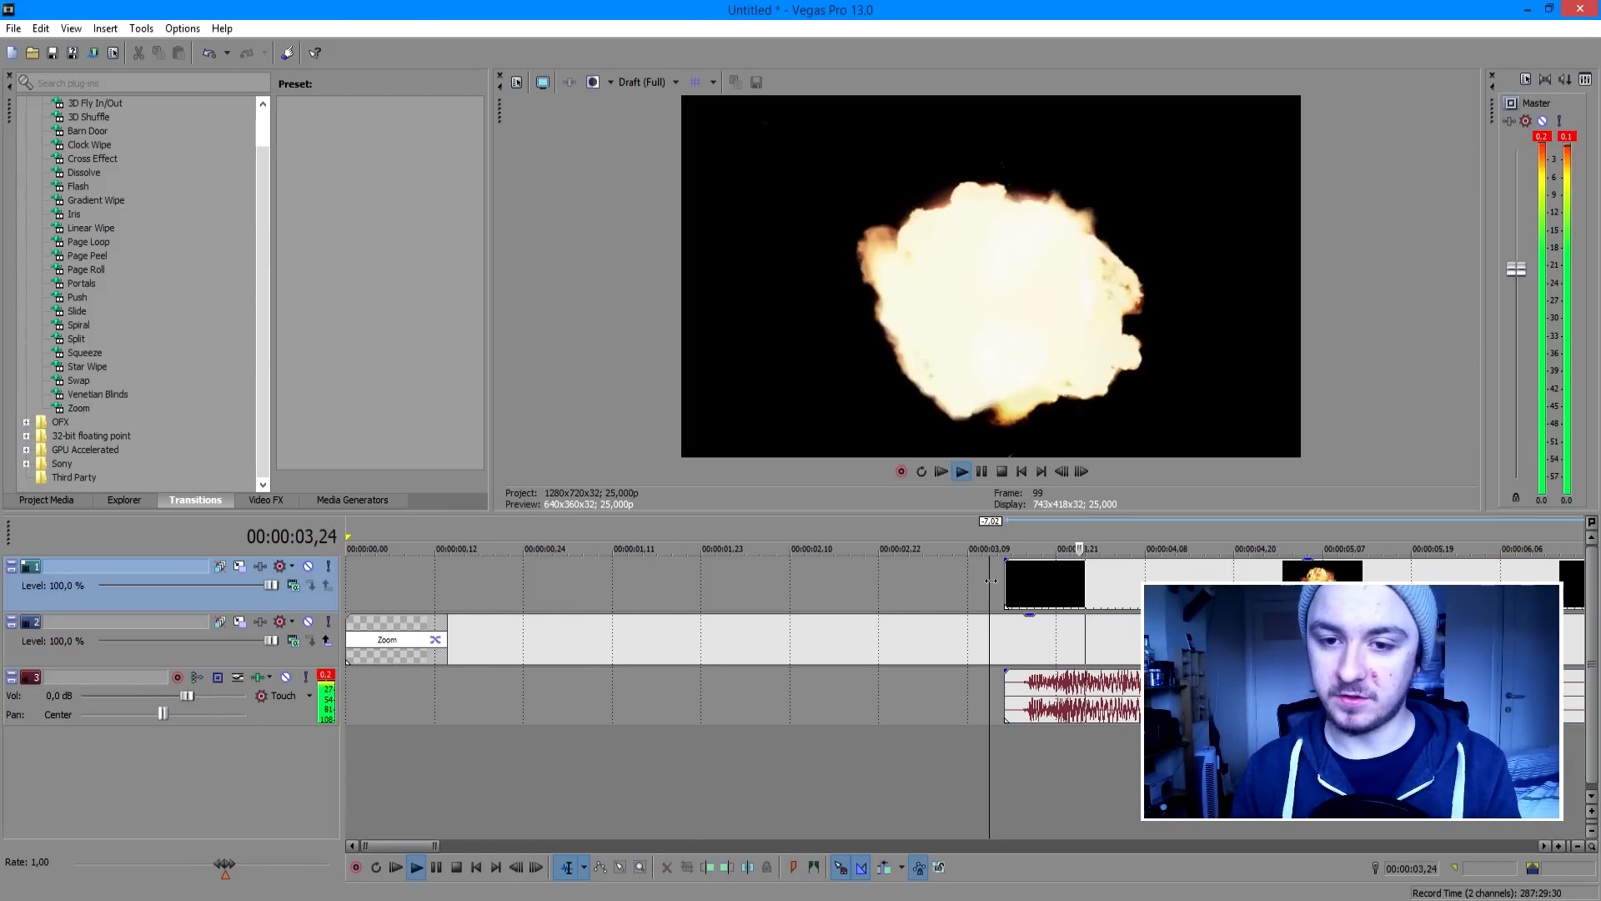
pyautogui.moveTo(1063, 582); pyautogui.dragTo(527, 570)
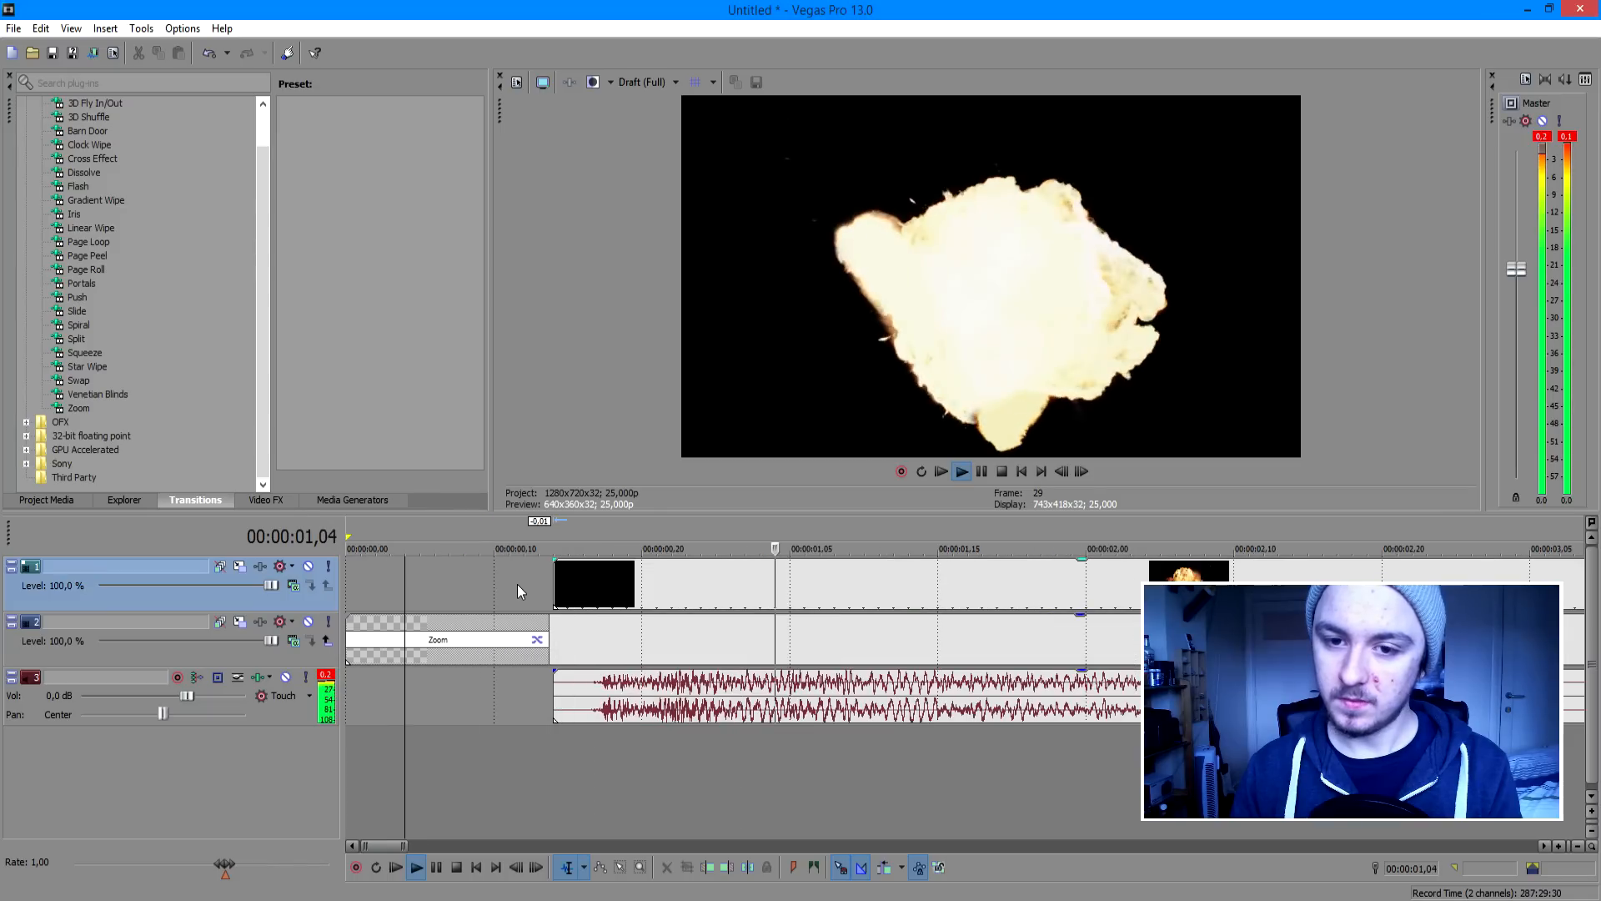
pyautogui.scroll(3, 516, 584)
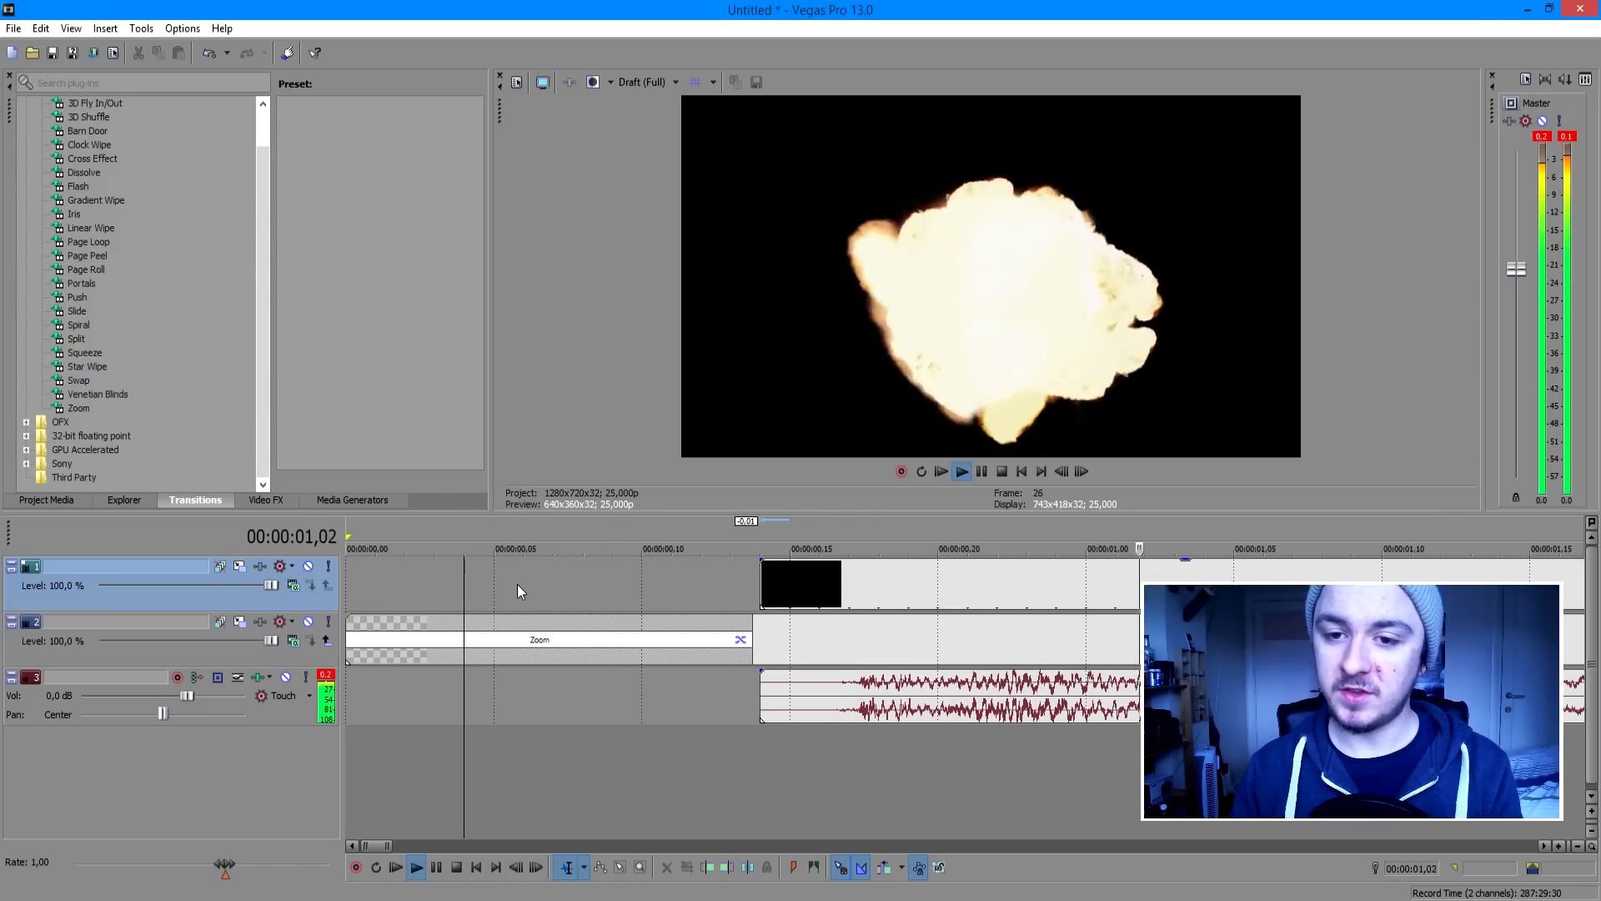
pyautogui.press('space')
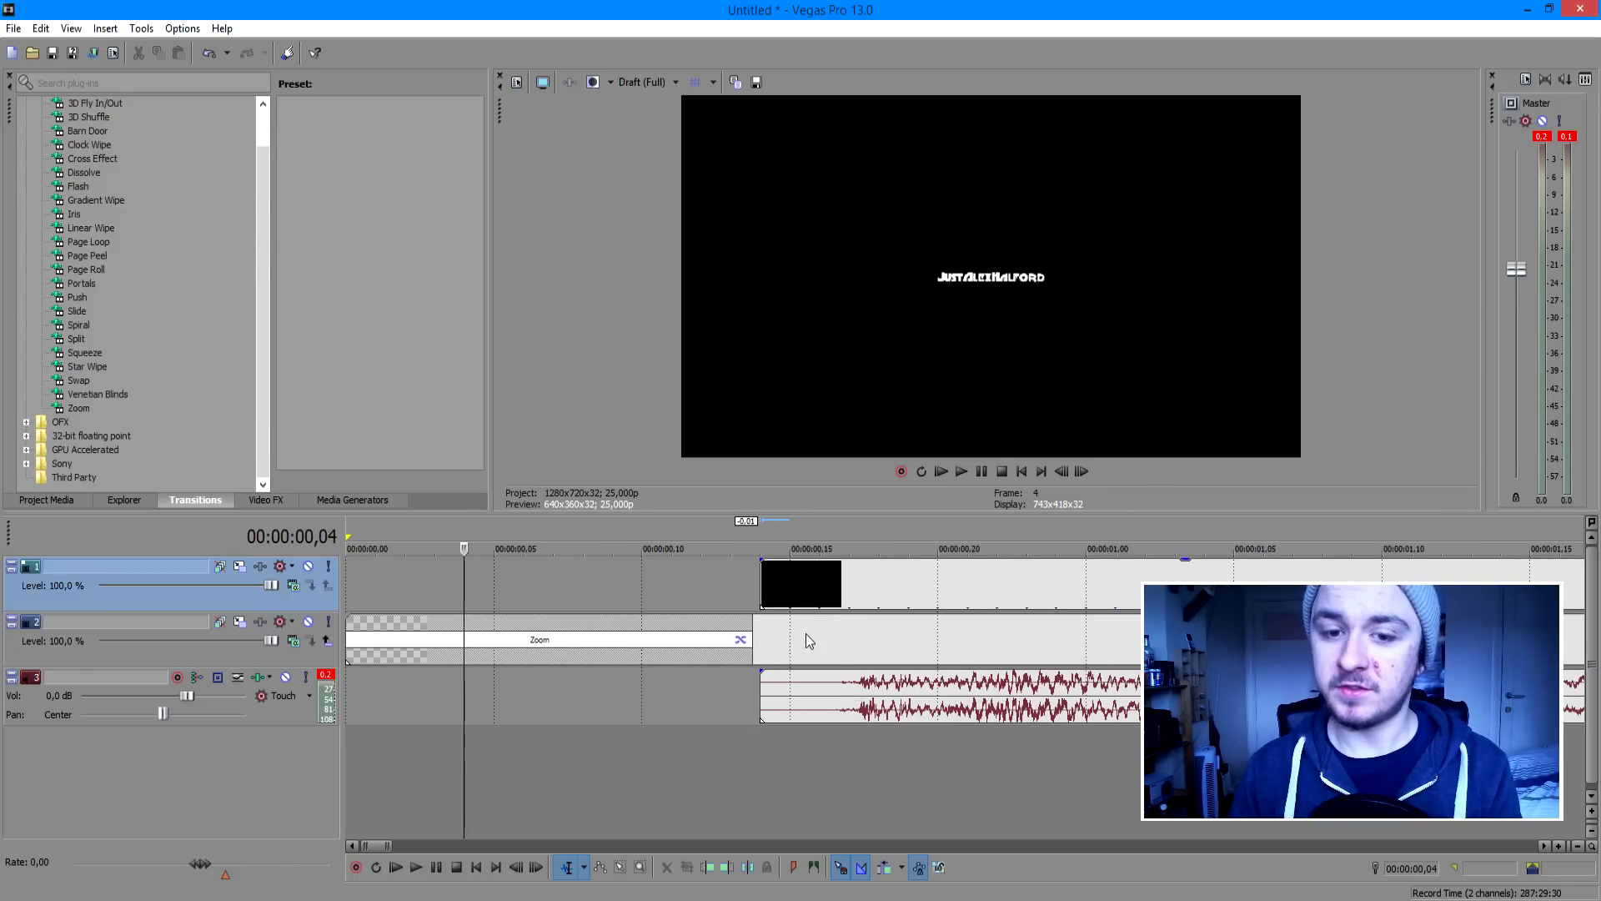
pyautogui.click(825, 598)
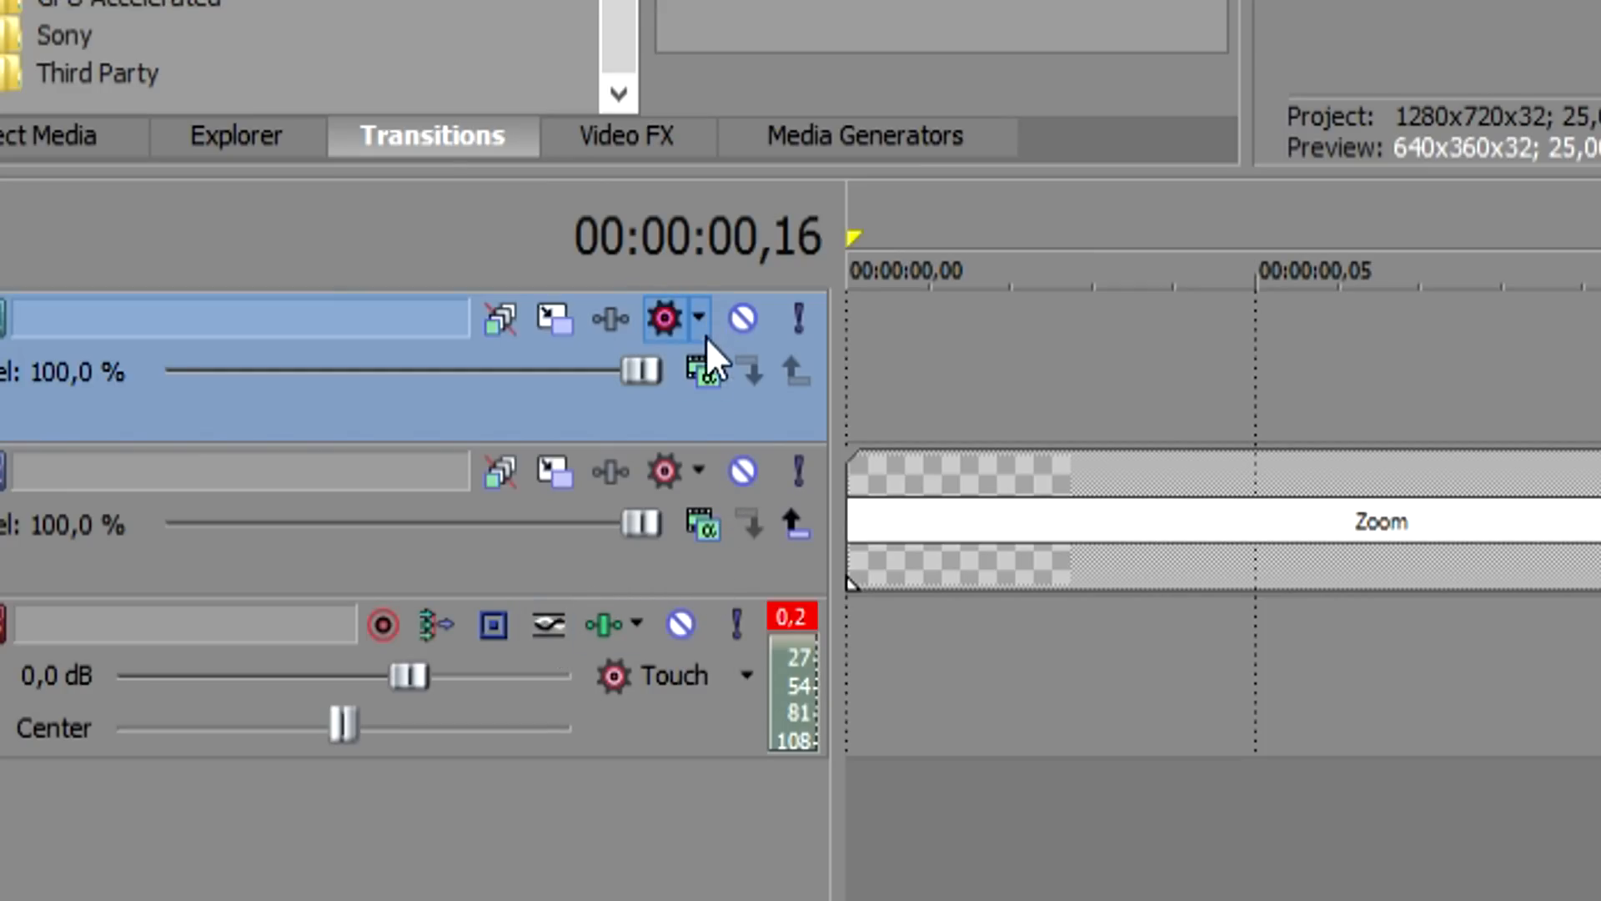
# Step: Set the explosion track's compositing mode to Screen so its black background drops out
pyautogui.click(699, 369)
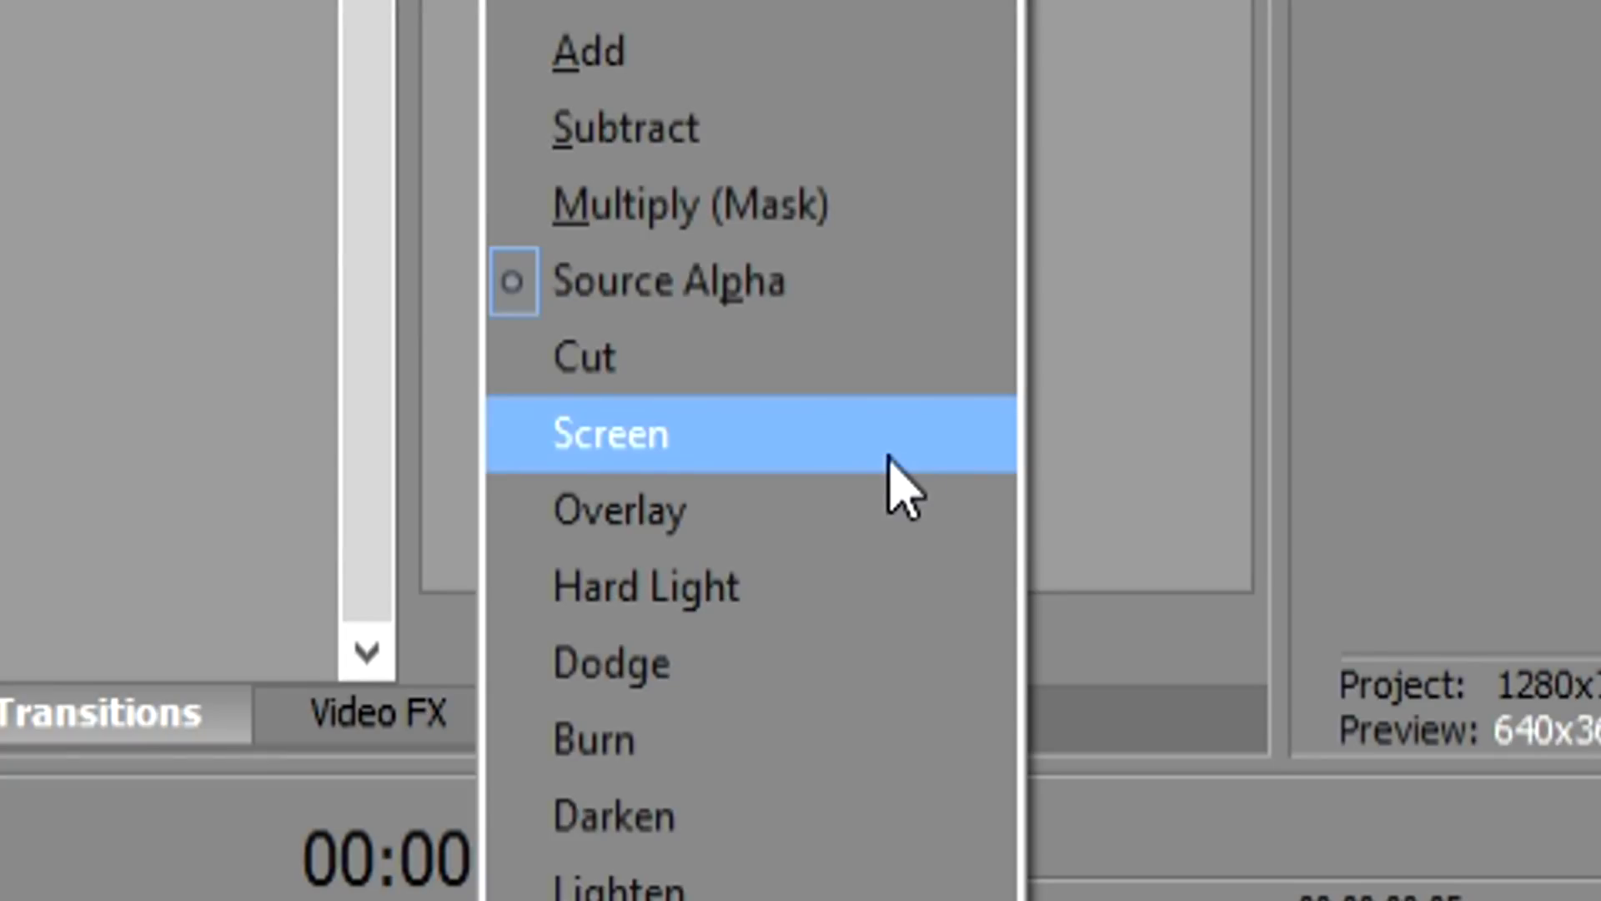
pyautogui.click(891, 462)
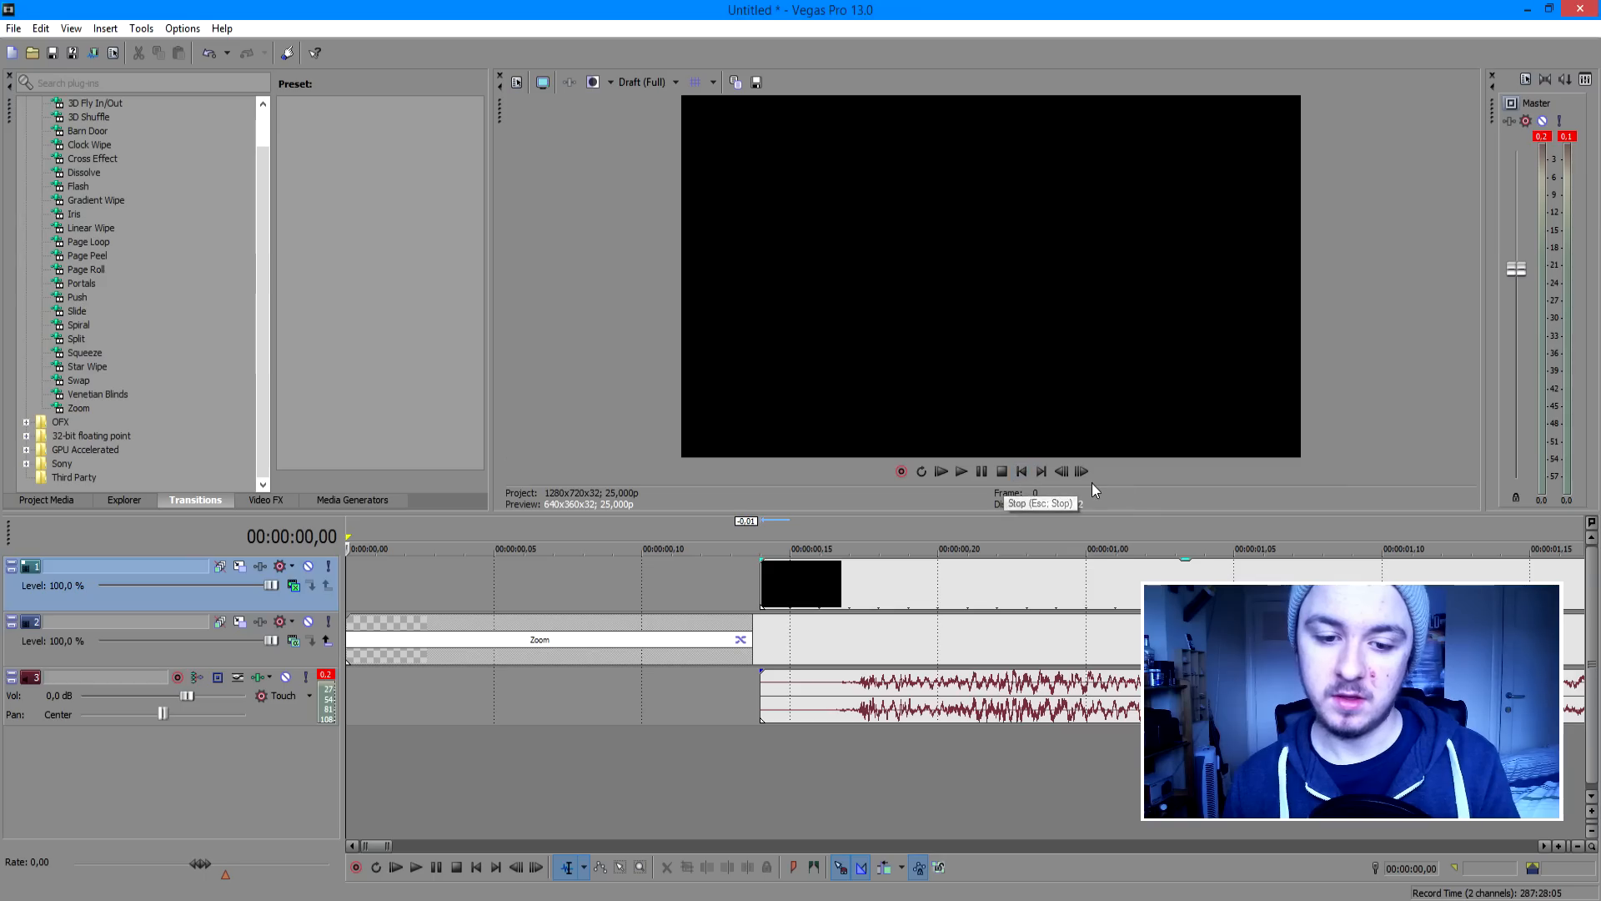
pyautogui.scroll(3, 1074, 543)
pyautogui.scroll(2, 1075, 541)
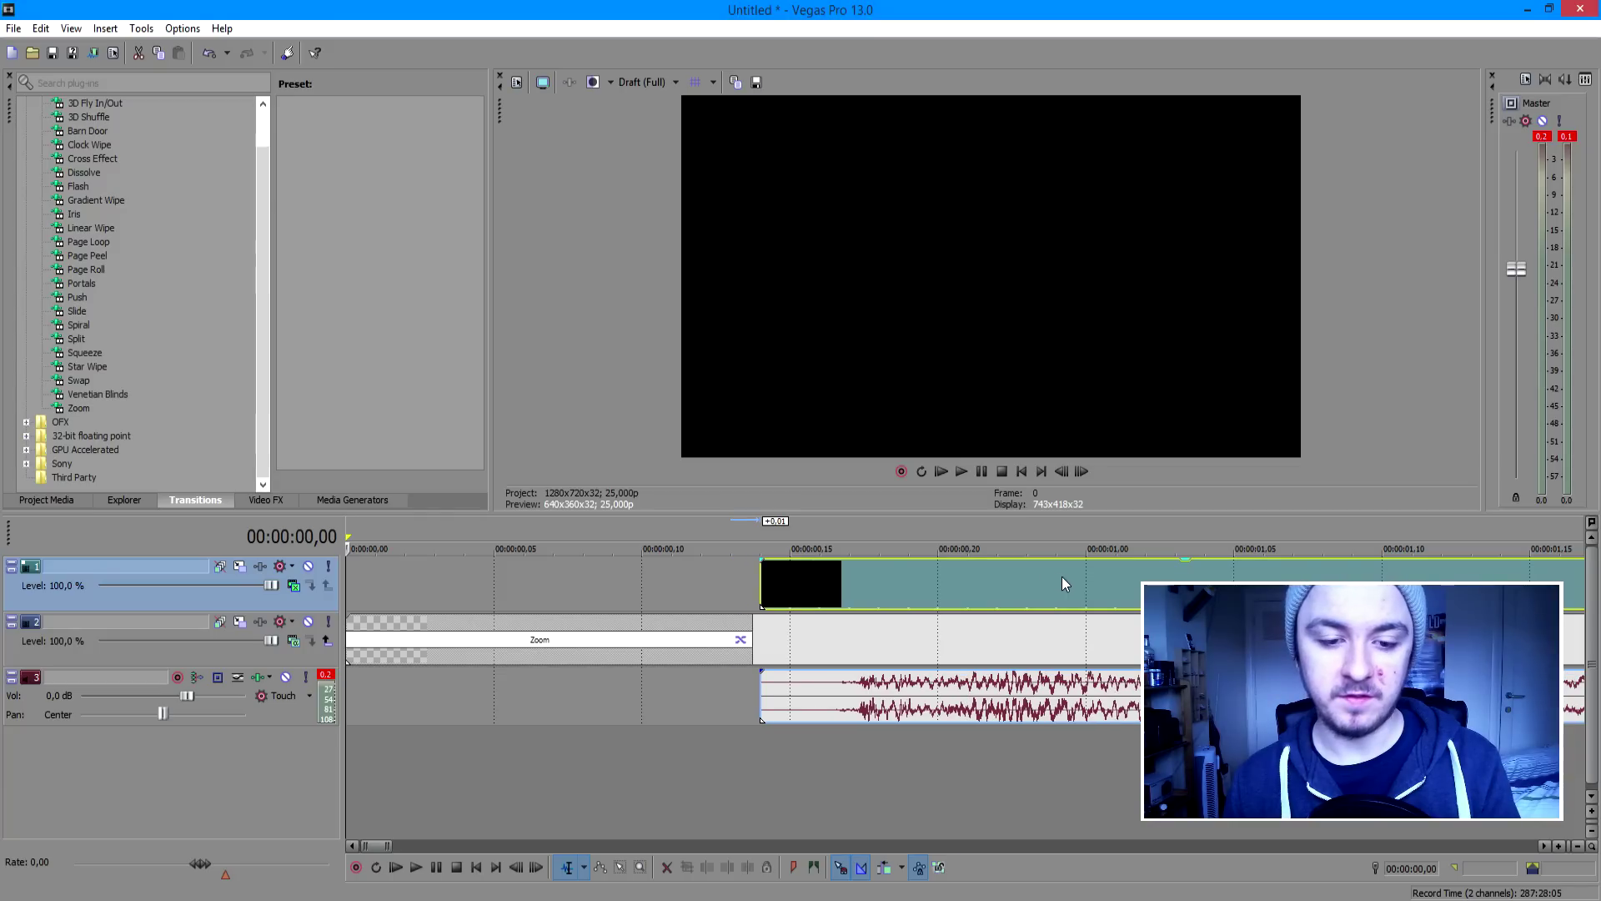
# Step: Slide the explosion a few frames earlier to burst over the title's end and preview it
pyautogui.moveTo(1062, 577); pyautogui.dragTo(841, 606)
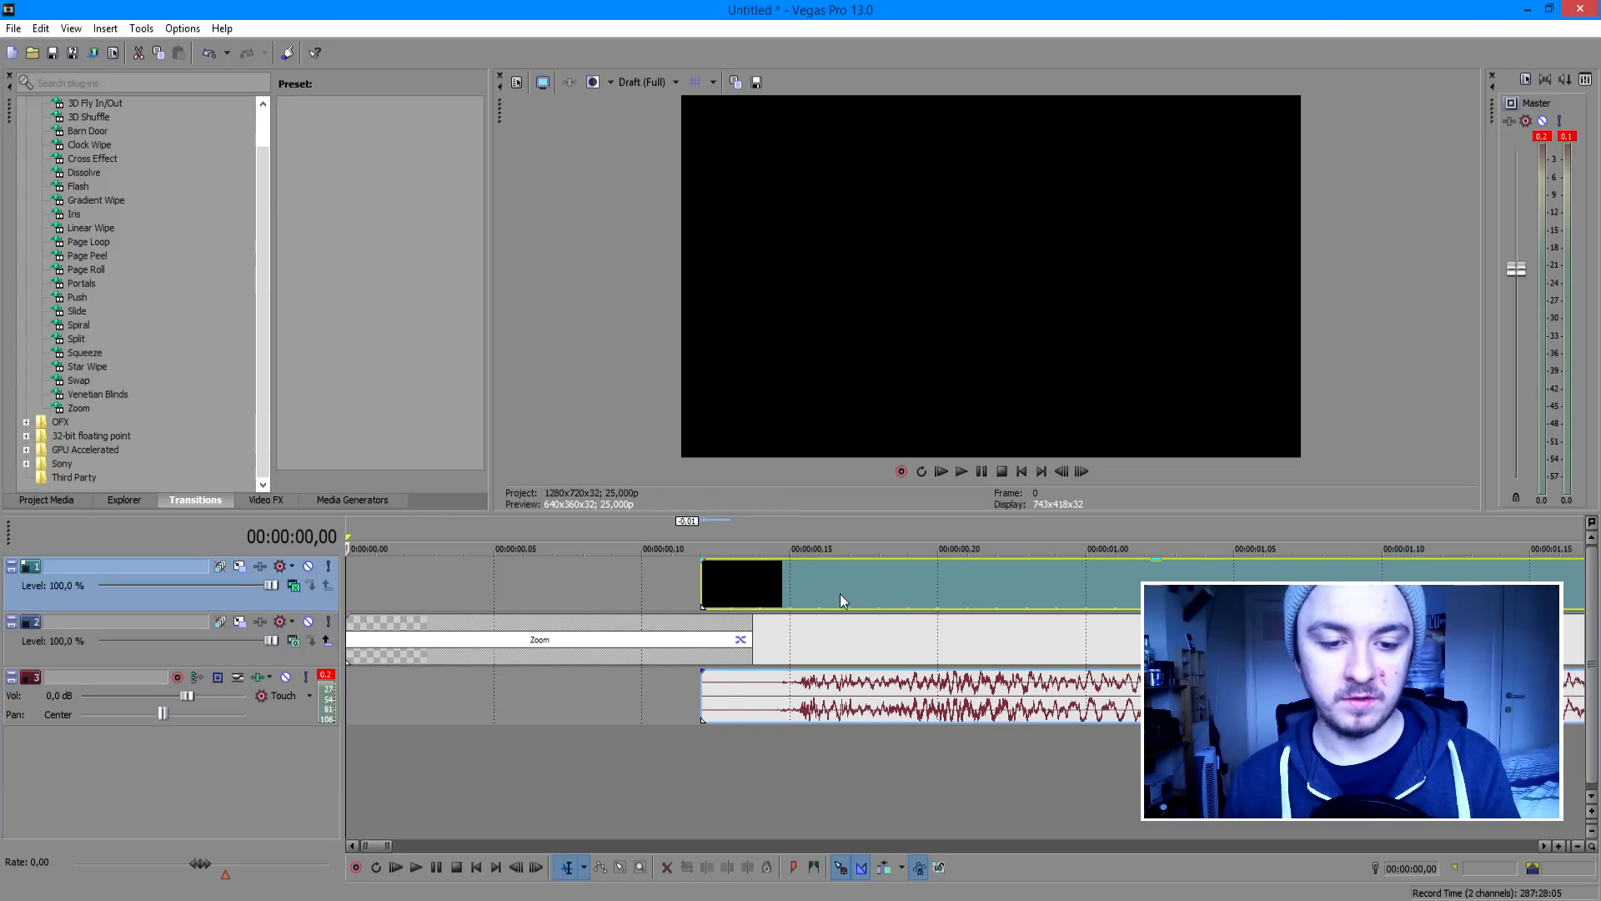
pyautogui.press('space')
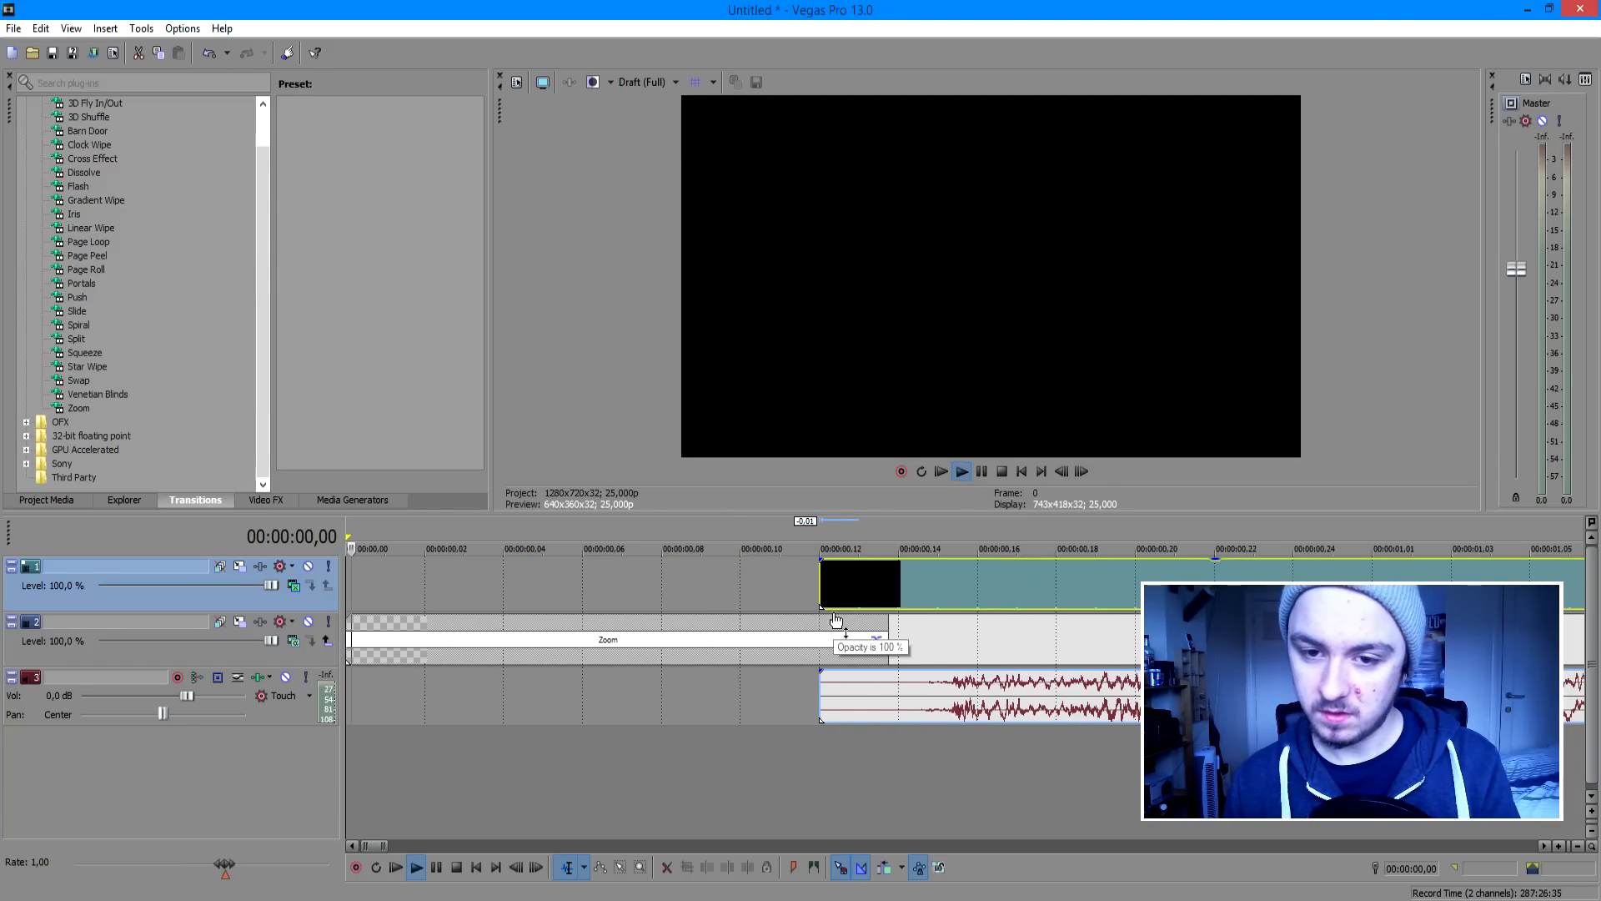
pyautogui.press('space')
pyautogui.press('space')
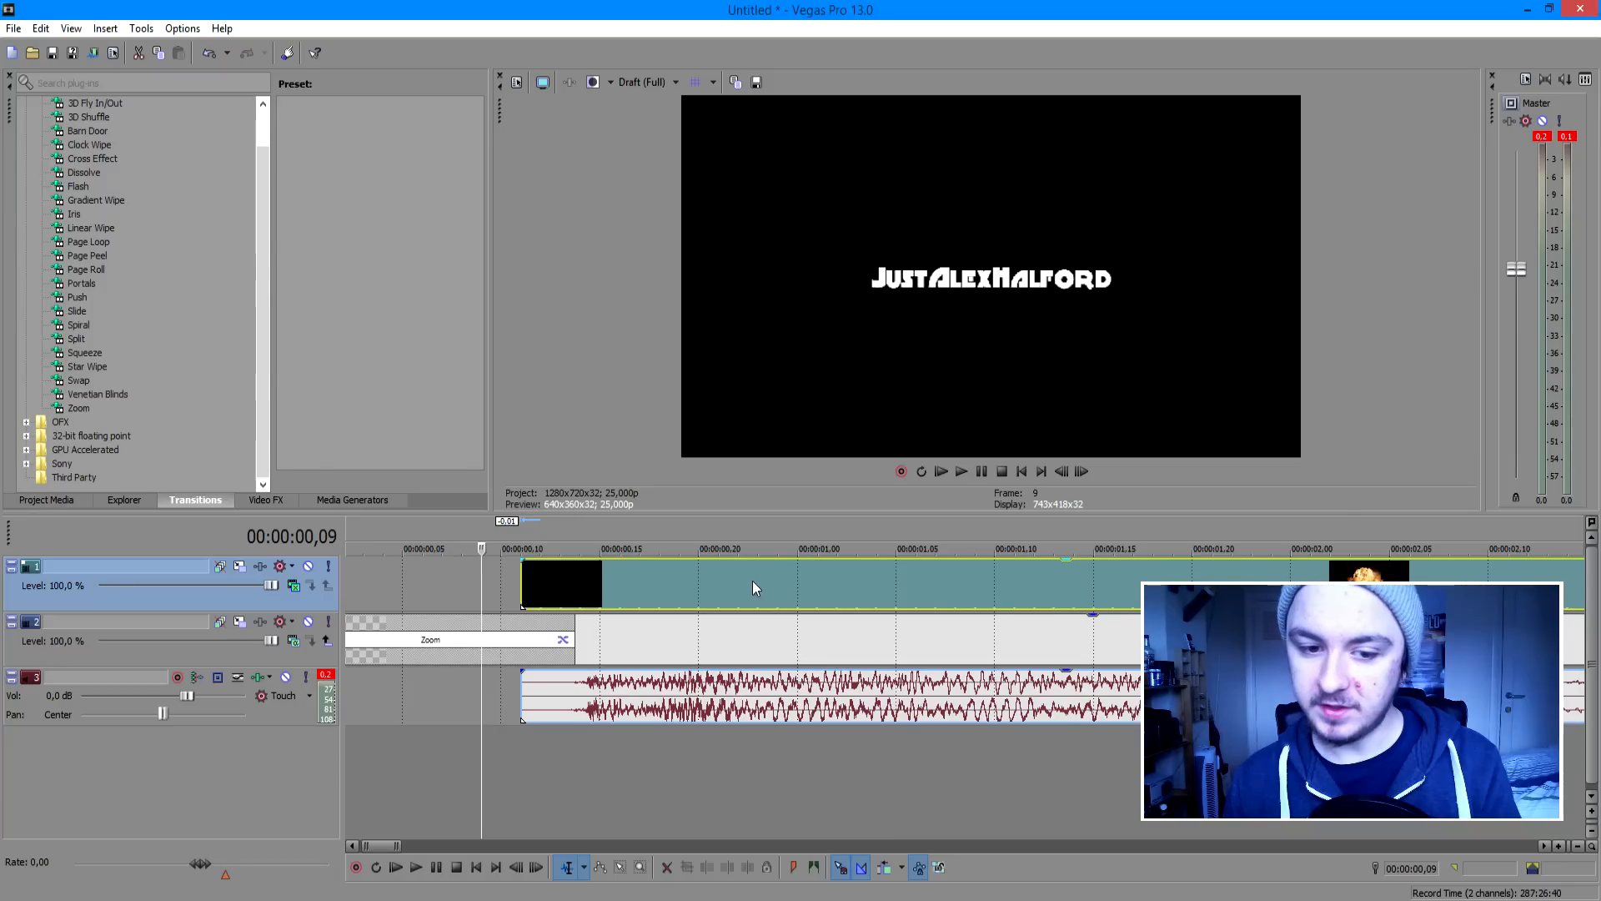
pyautogui.click(726, 572)
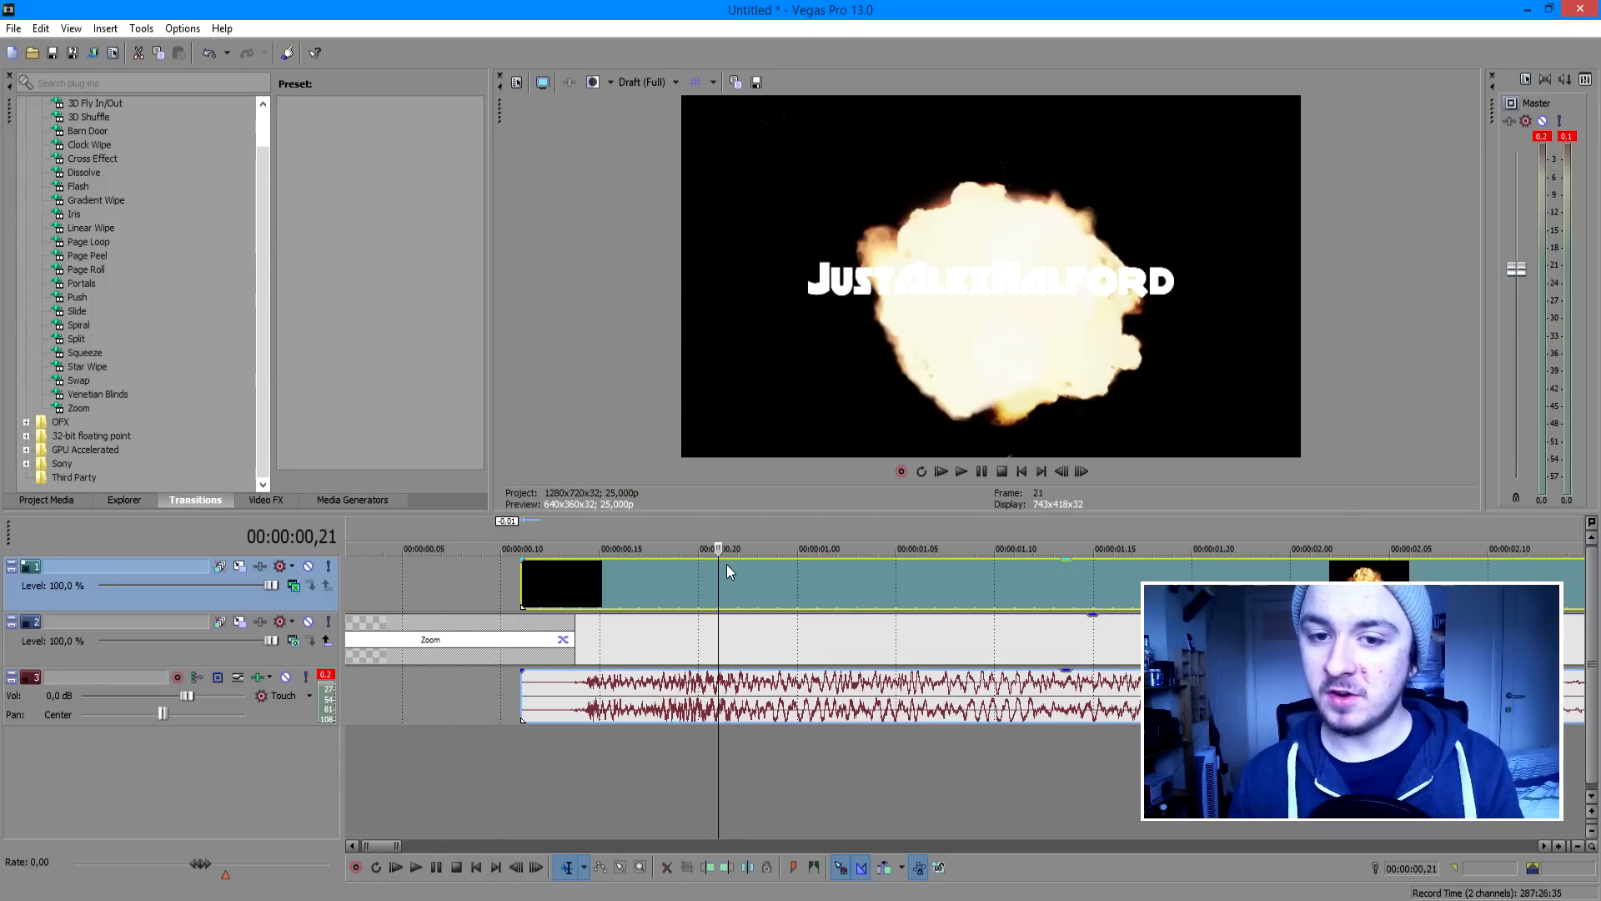
# Step: Apply Brightness and Contrast to the explosion clip with Contrast raised to 0,170
pyautogui.click(357, 501)
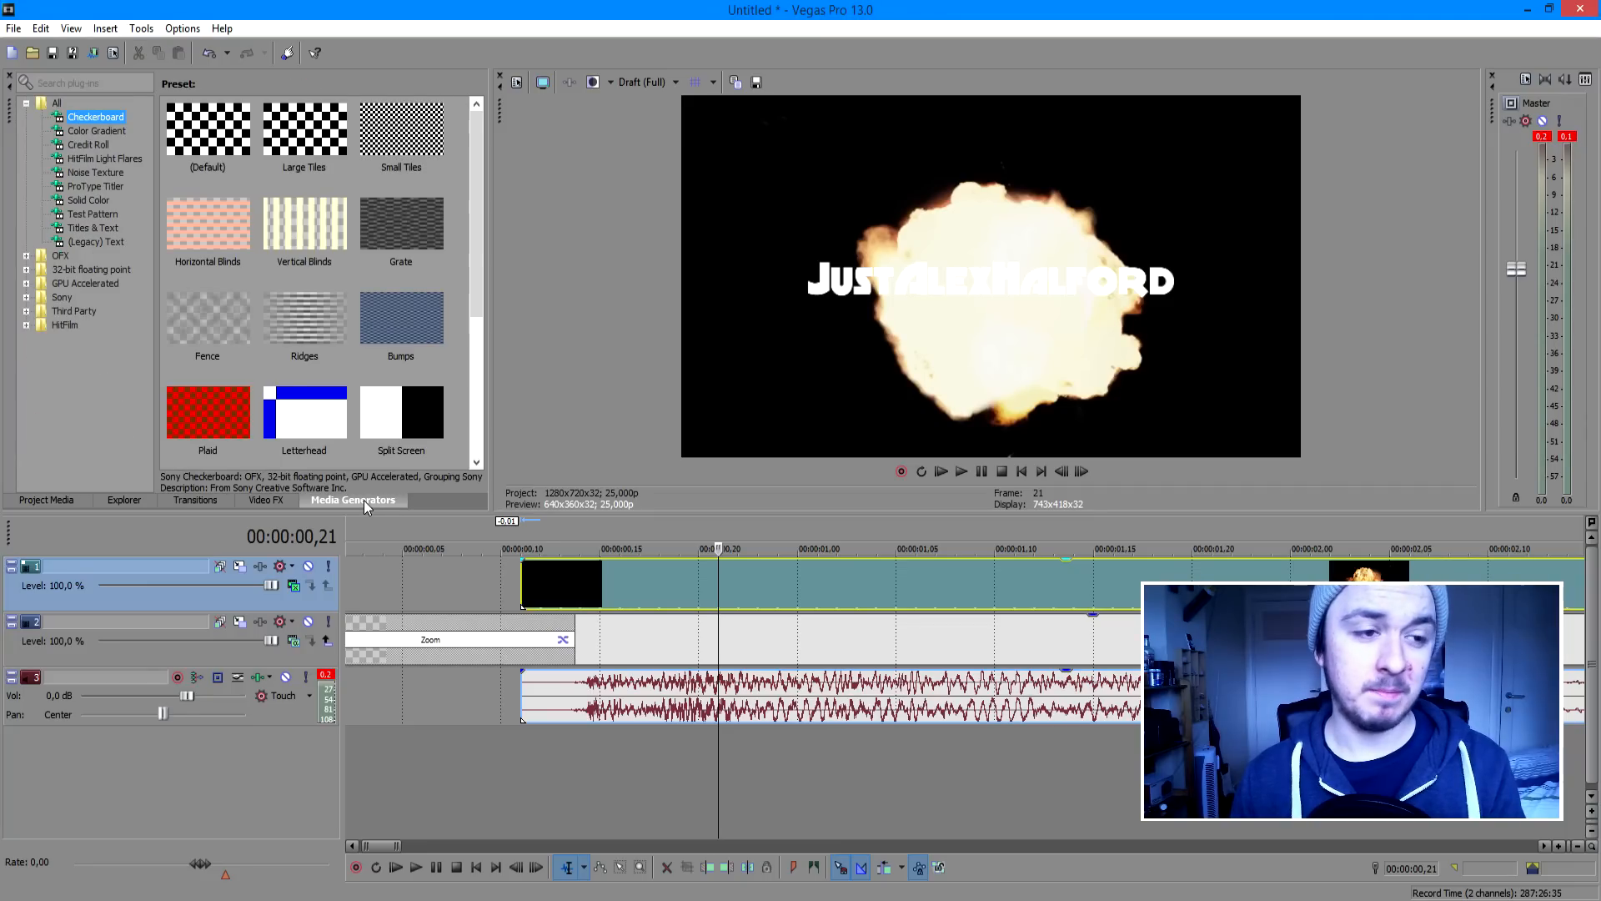
pyautogui.click(267, 500)
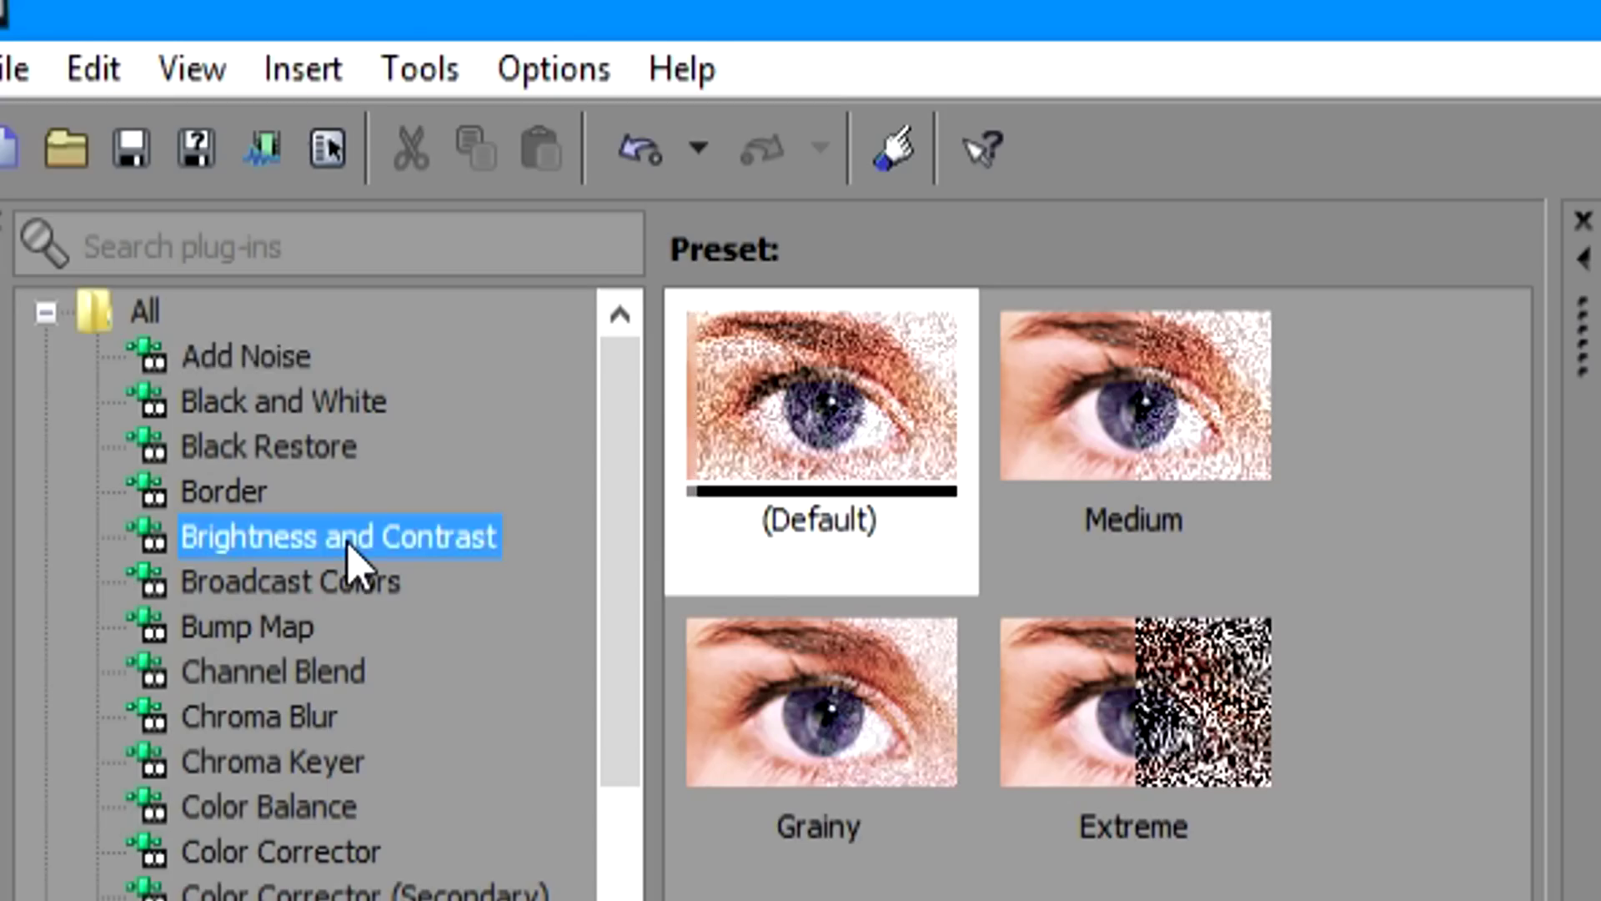
pyautogui.moveTo(115, 172); pyautogui.dragTo(450, 564)
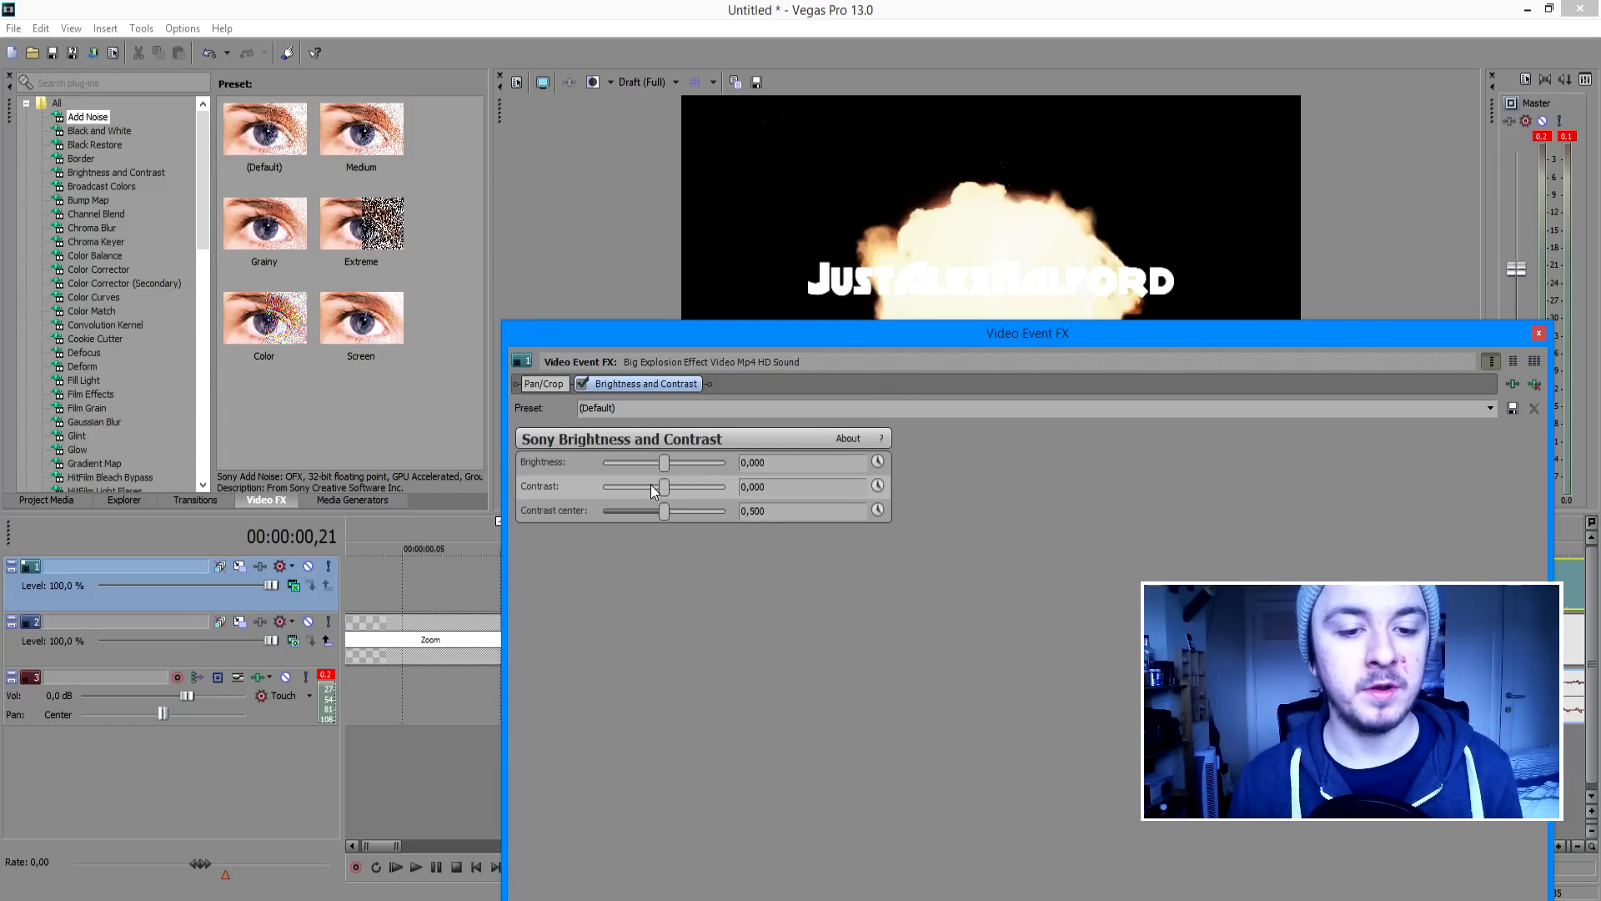
pyautogui.moveTo(662, 488); pyautogui.dragTo(669, 489)
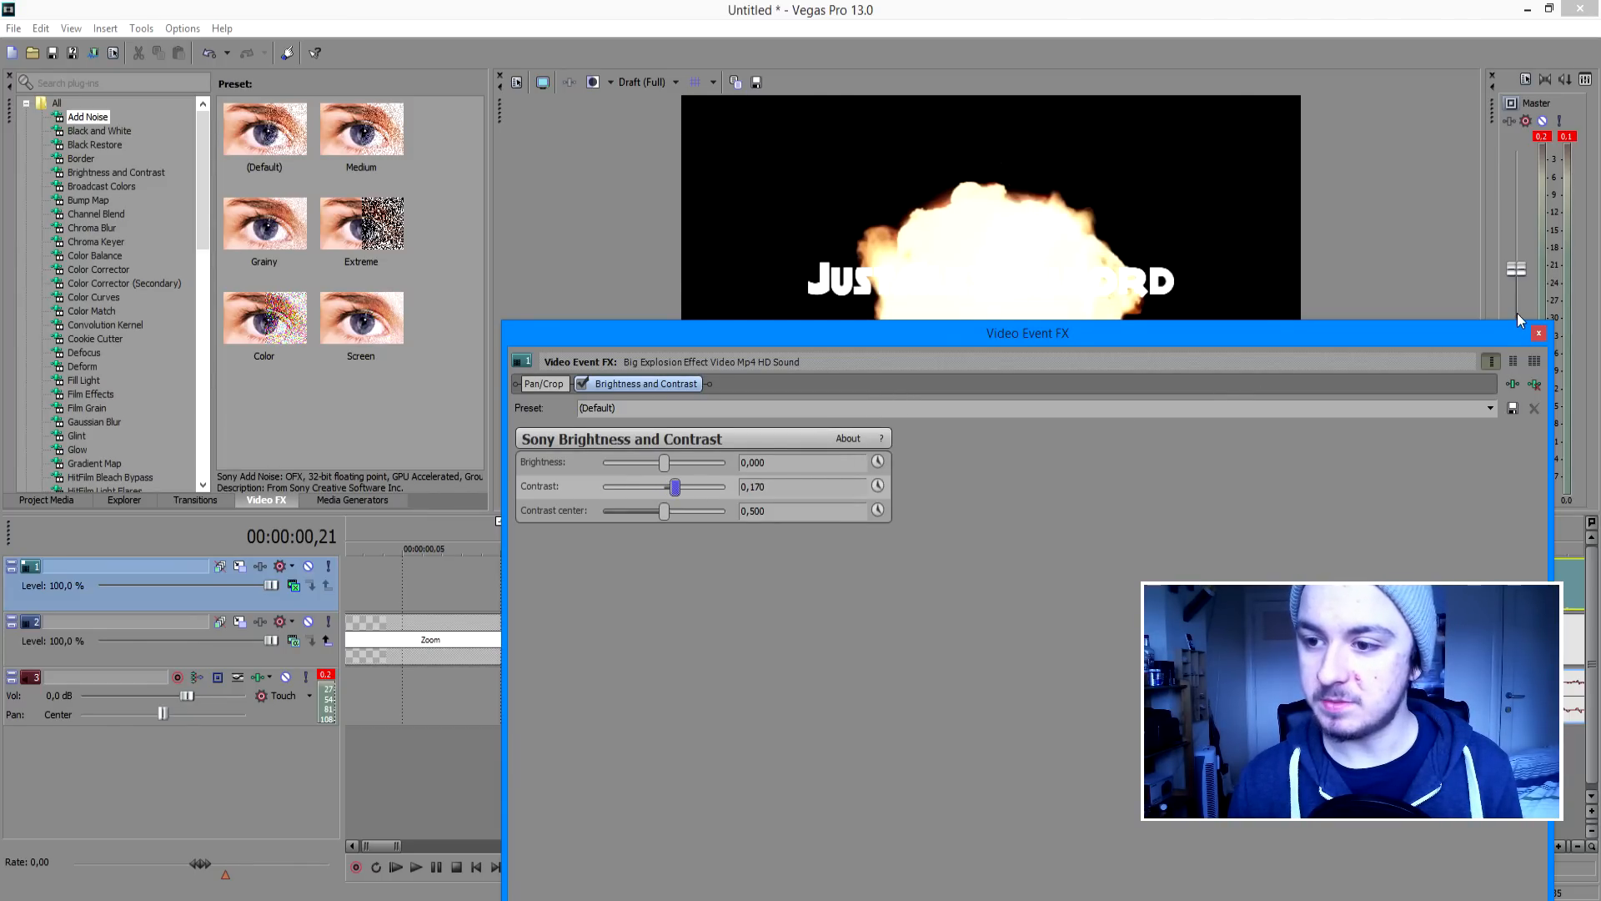
pyautogui.click(1535, 335)
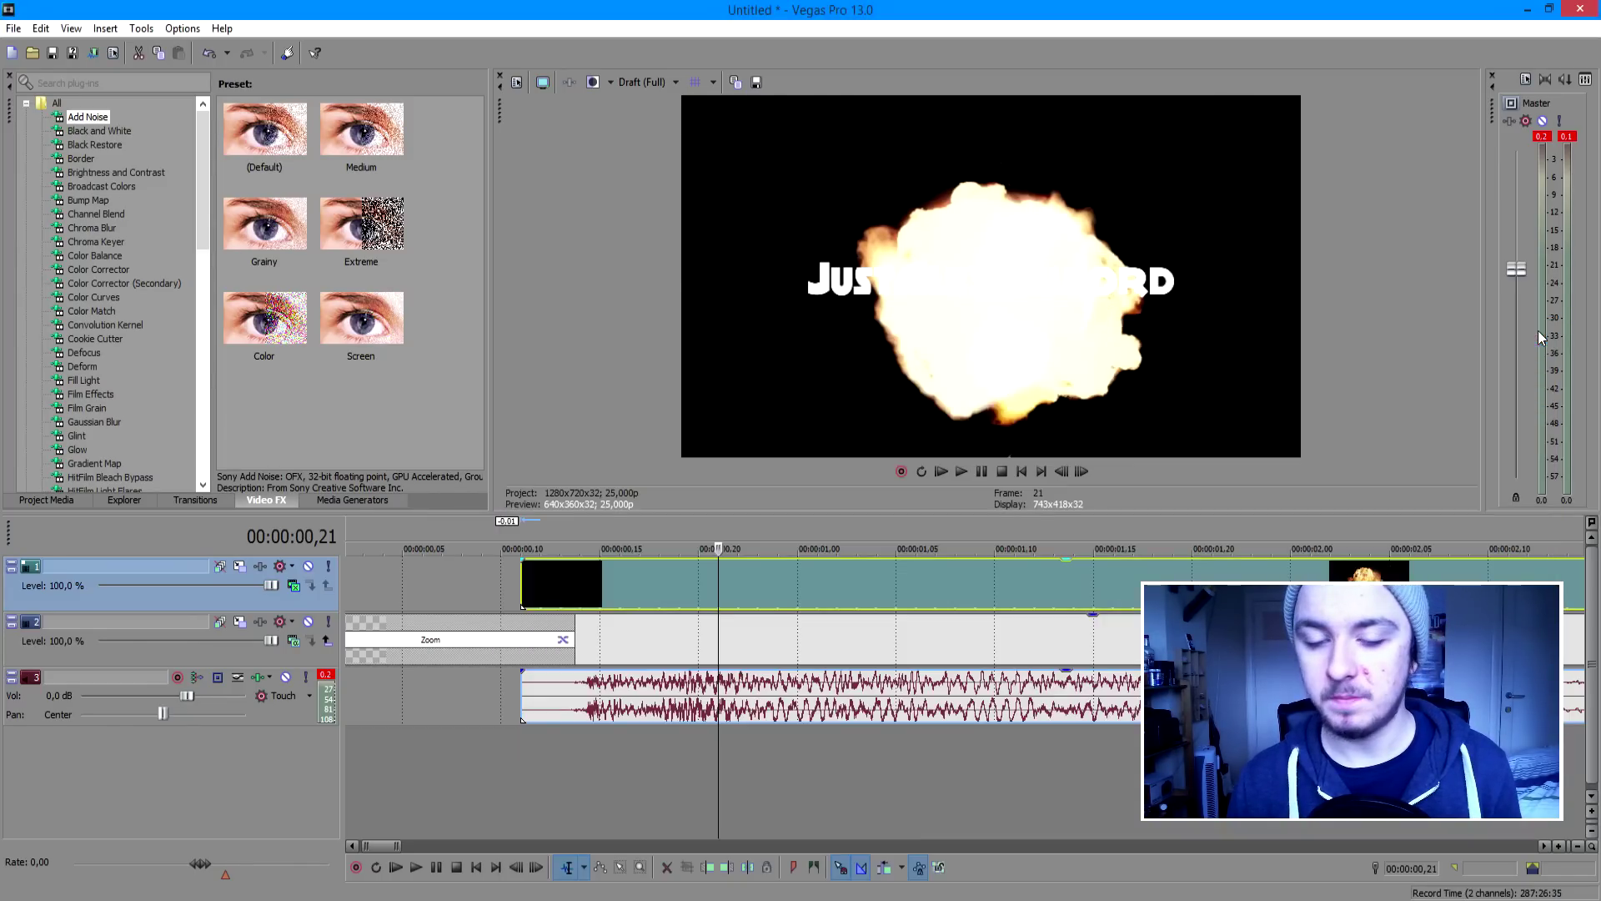
pyautogui.click(1018, 472)
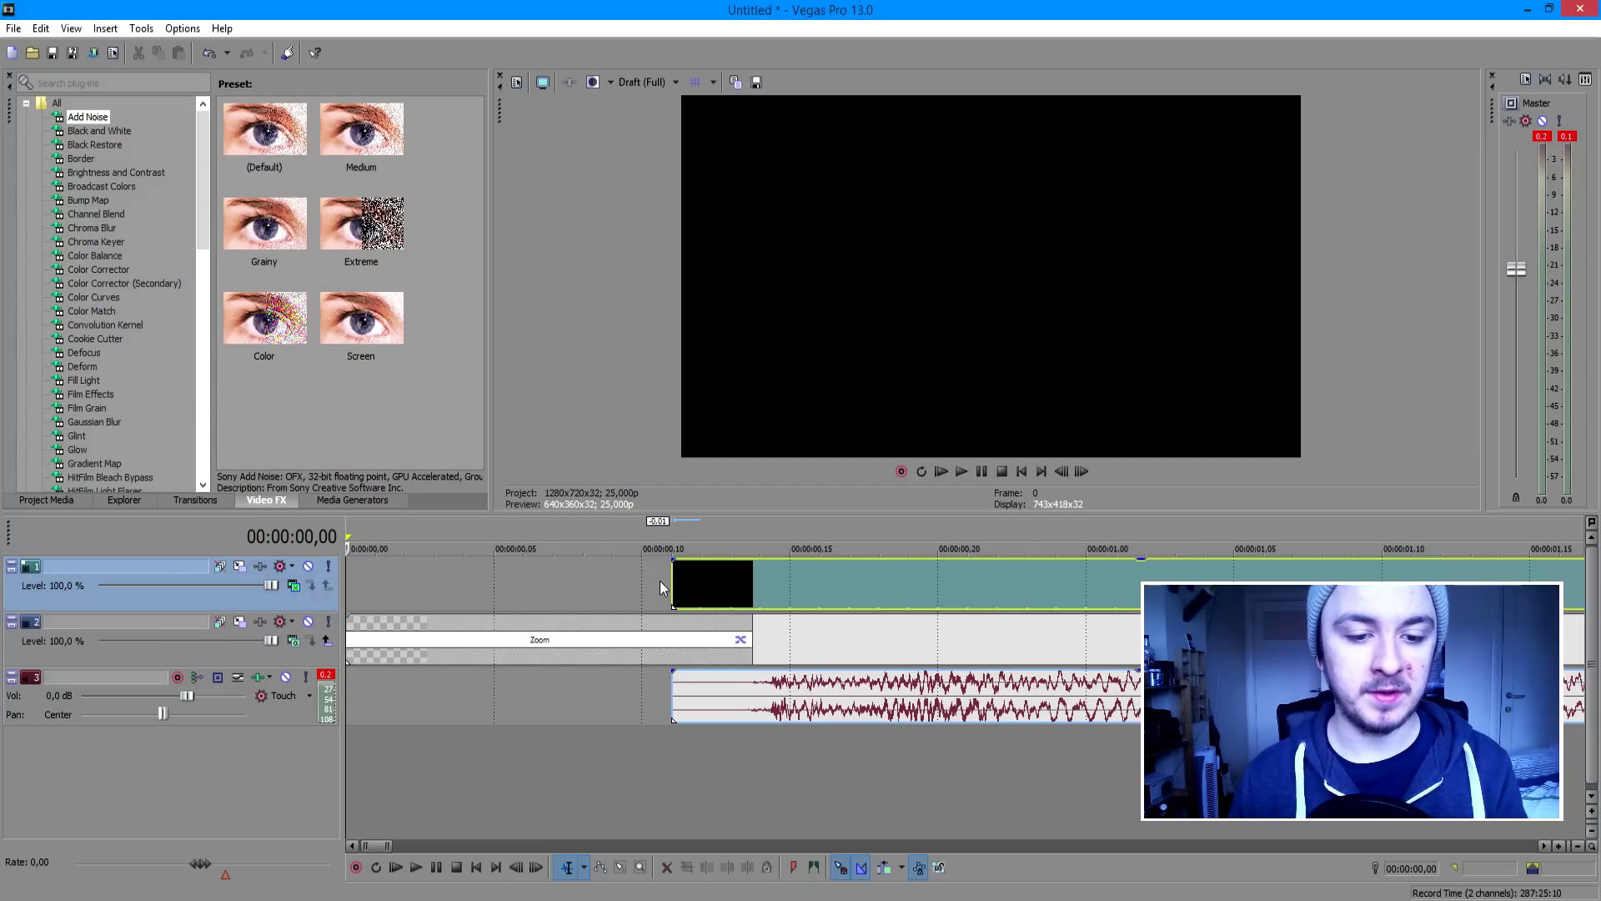
pyautogui.click(677, 578)
pyautogui.click(494, 594)
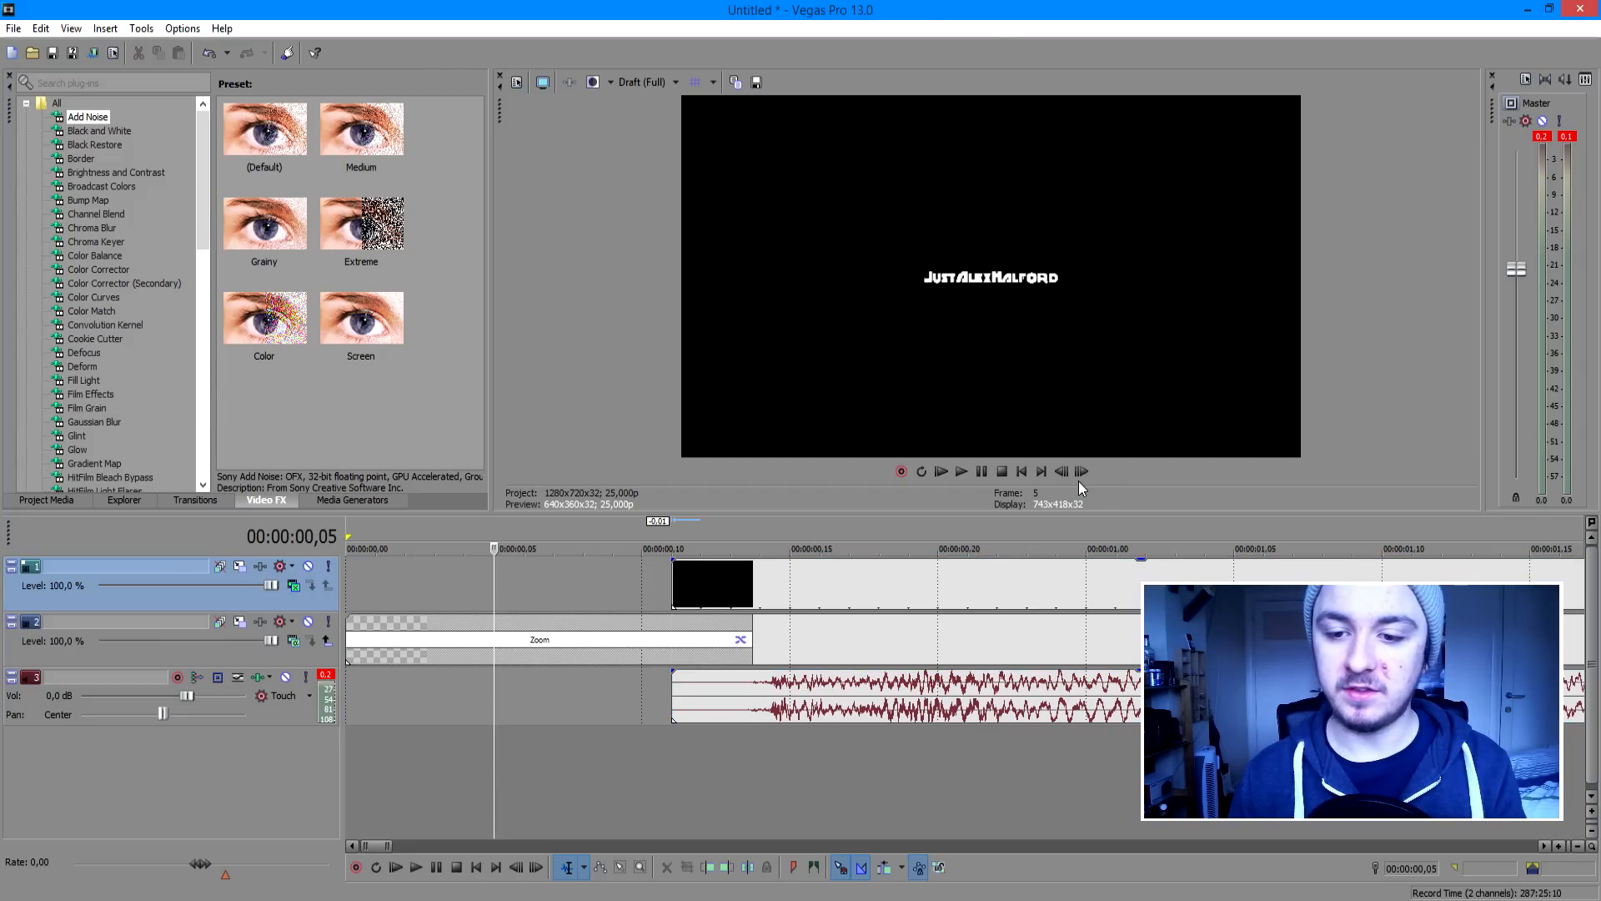
pyautogui.click(1024, 472)
pyautogui.press('space')
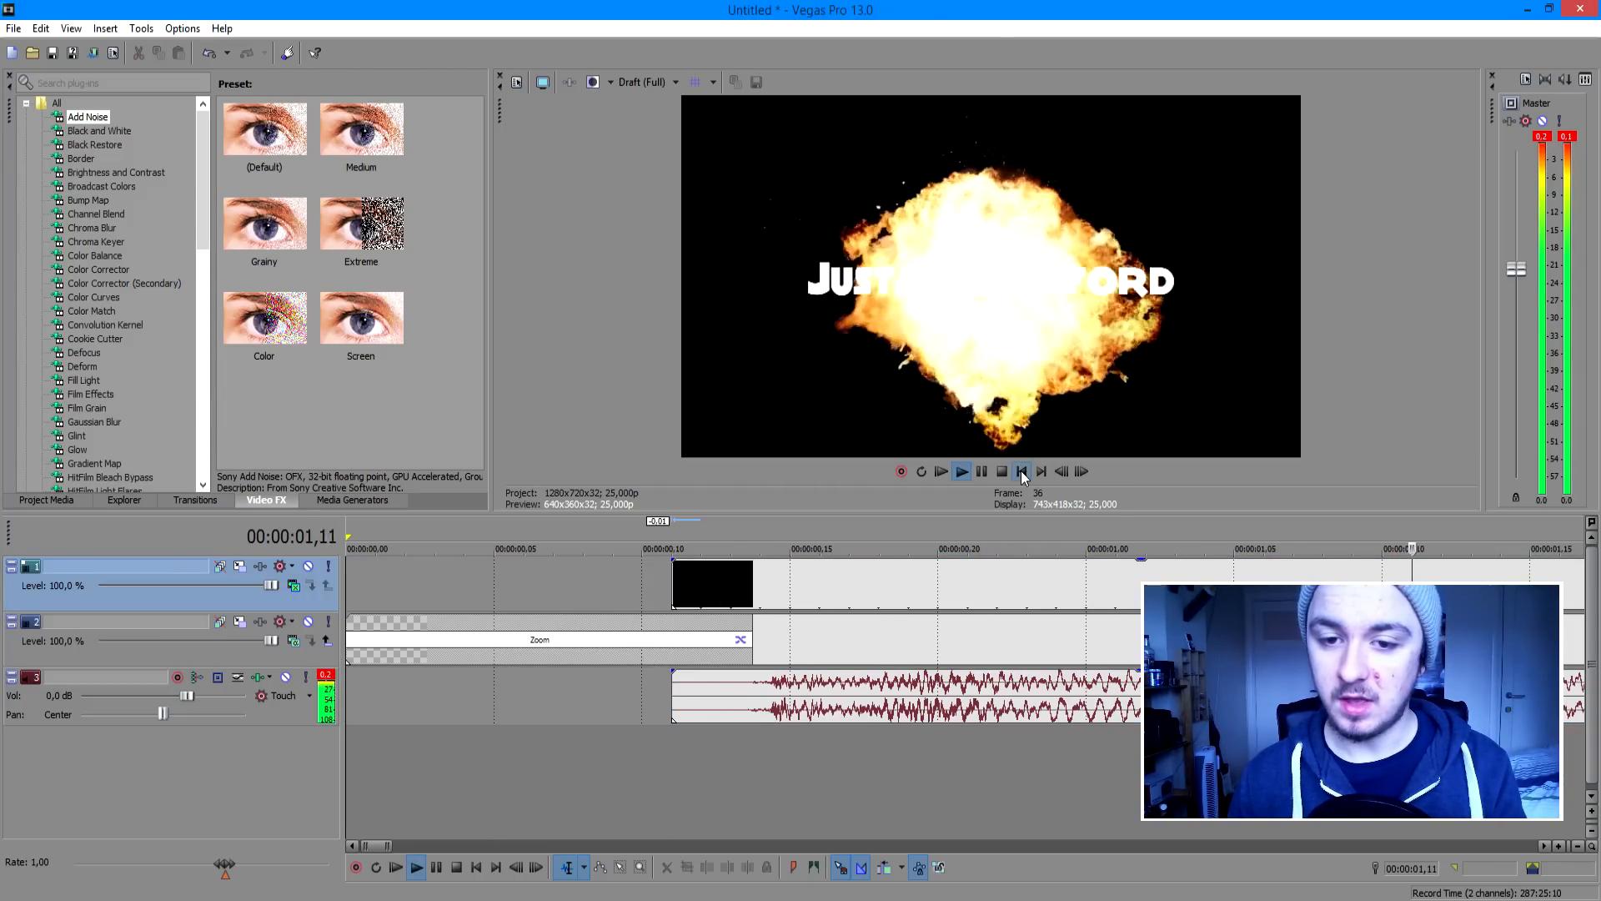